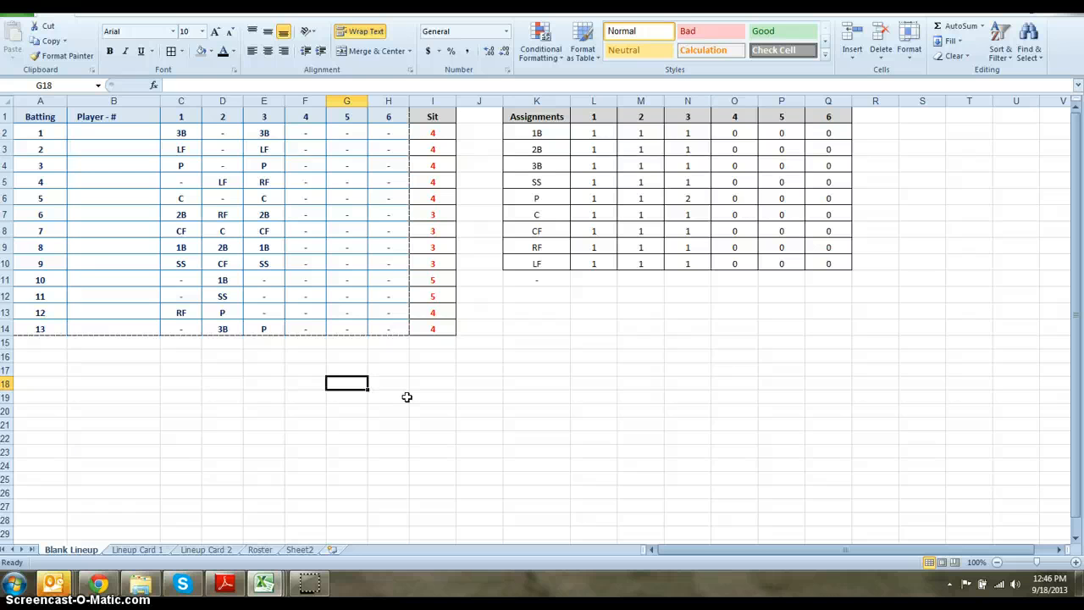
Step: Copy the player list A1:A13 from Sheet2 into the Roster sheet starting at B3
{"action": "left_click", "coordinate": [262, 549]}
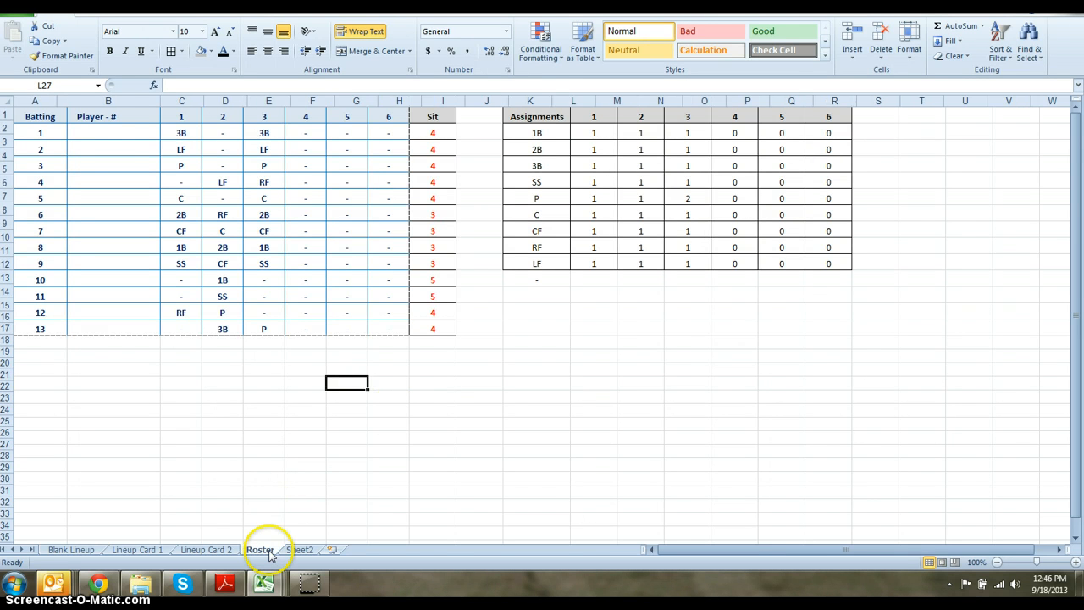
{"action": "left_click", "coordinate": [305, 549]}
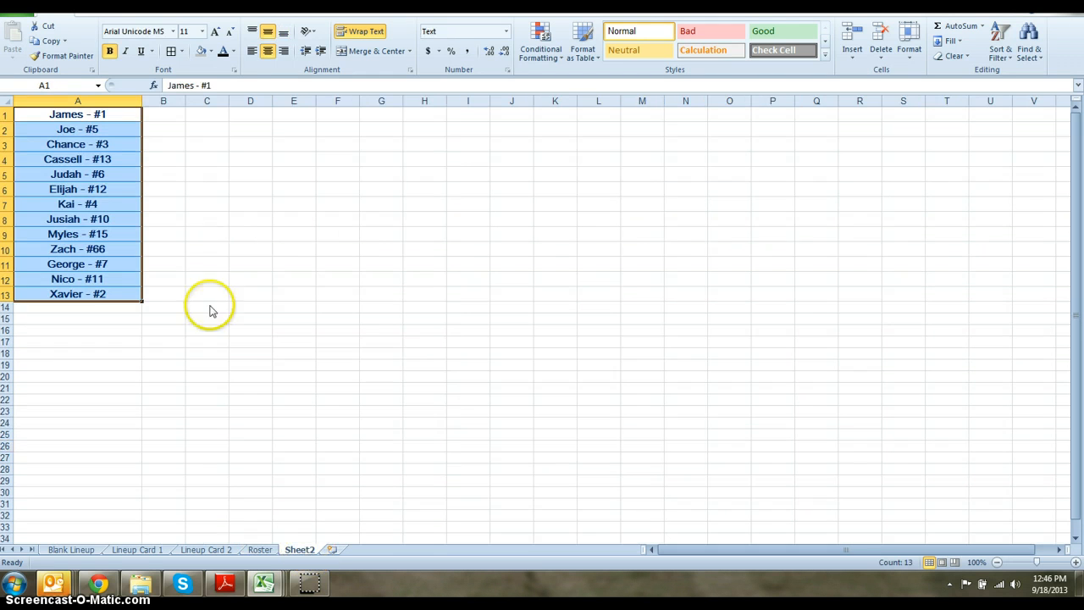
{"action": "key", "text": "ctrl+c"}
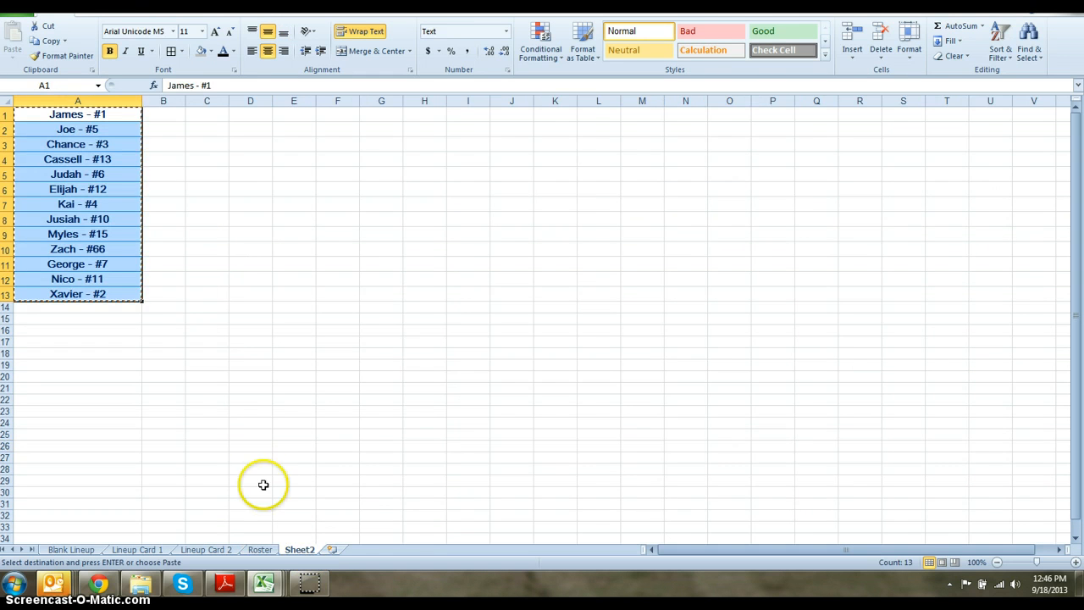
{"action": "left_click", "coordinate": [259, 549]}
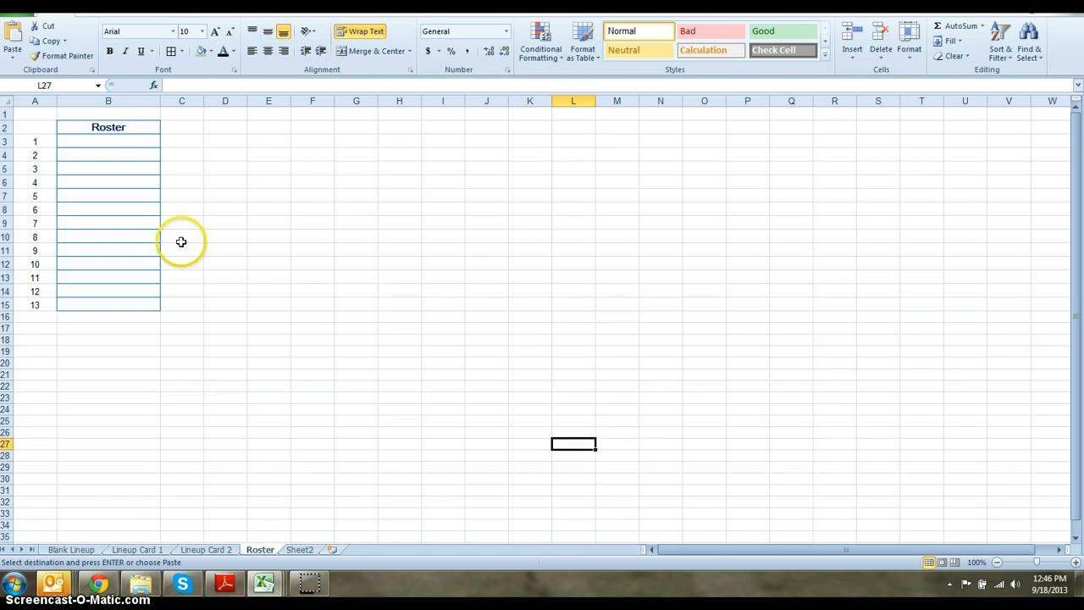
{"action": "left_click", "coordinate": [124, 144]}
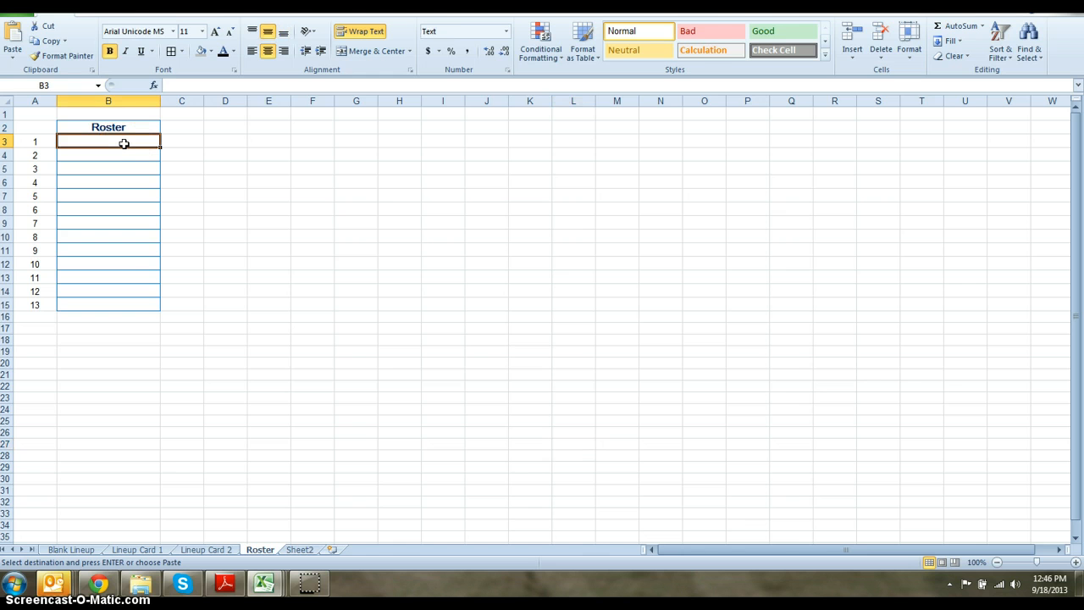
{"action": "key", "text": "ctrl+v"}
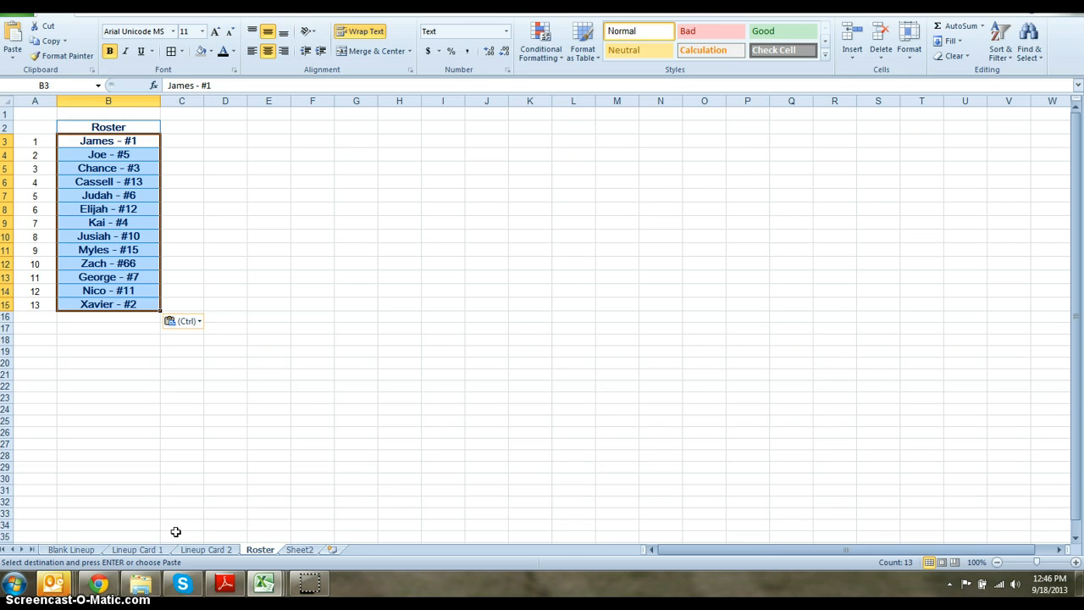
Step: Fill the Player - # column of the Blank Lineup sheet with the copied player list, starting at B2
{"action": "left_click", "coordinate": [82, 550]}
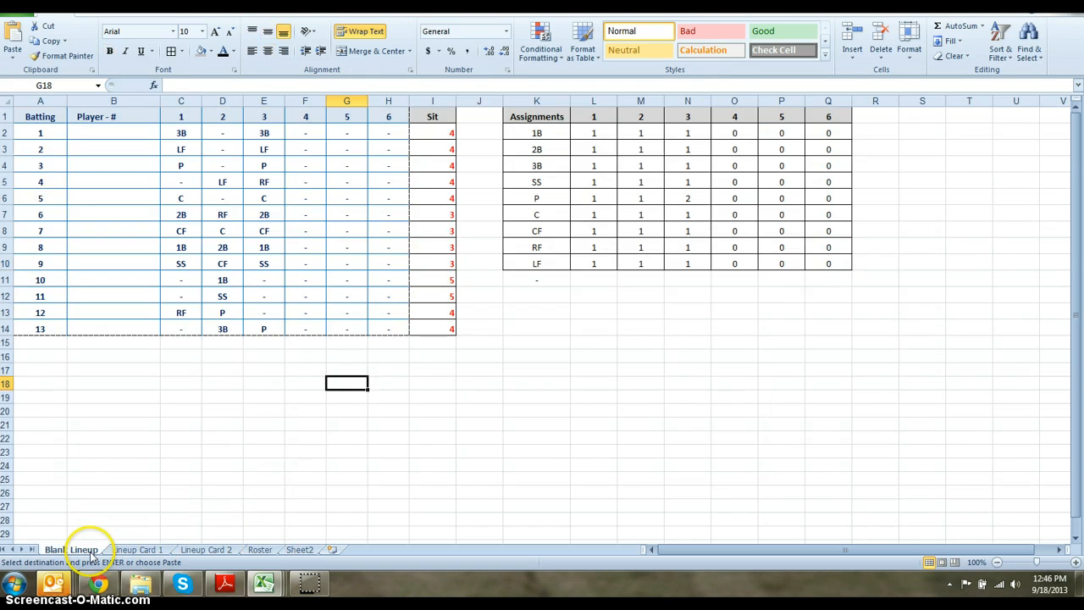
{"action": "left_click", "coordinate": [138, 133]}
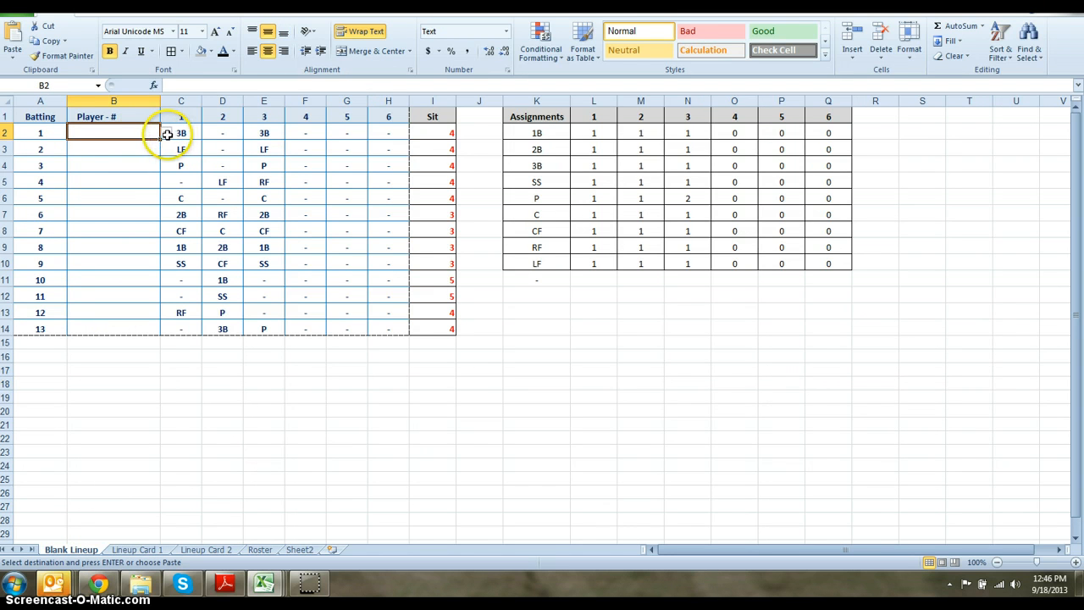
{"action": "left_click", "coordinate": [166, 132]}
{"action": "left_click", "coordinate": [147, 146]}
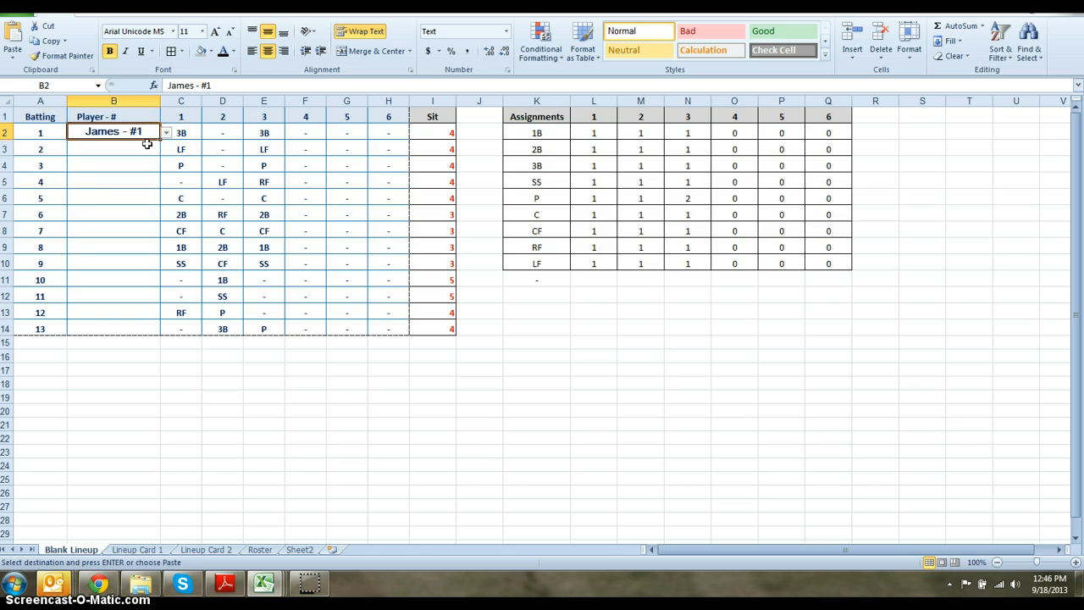
{"action": "key", "text": "ctrl+v"}
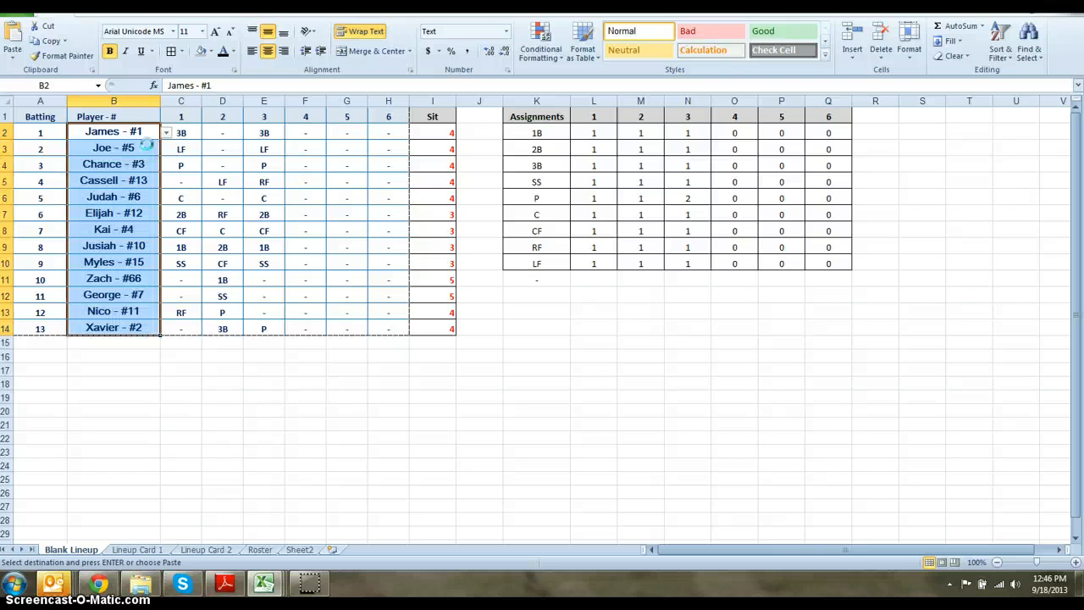
{"action": "left_click", "coordinate": [210, 413]}
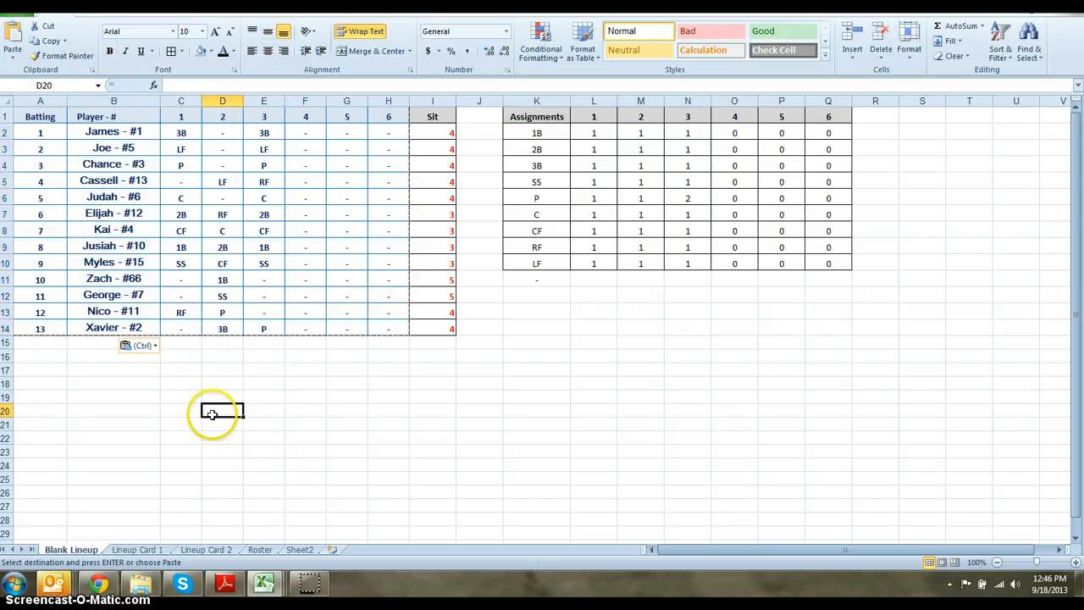
Step: Choose 3B from the position list for batter 1 in inning 1
{"action": "left_click", "coordinate": [182, 133]}
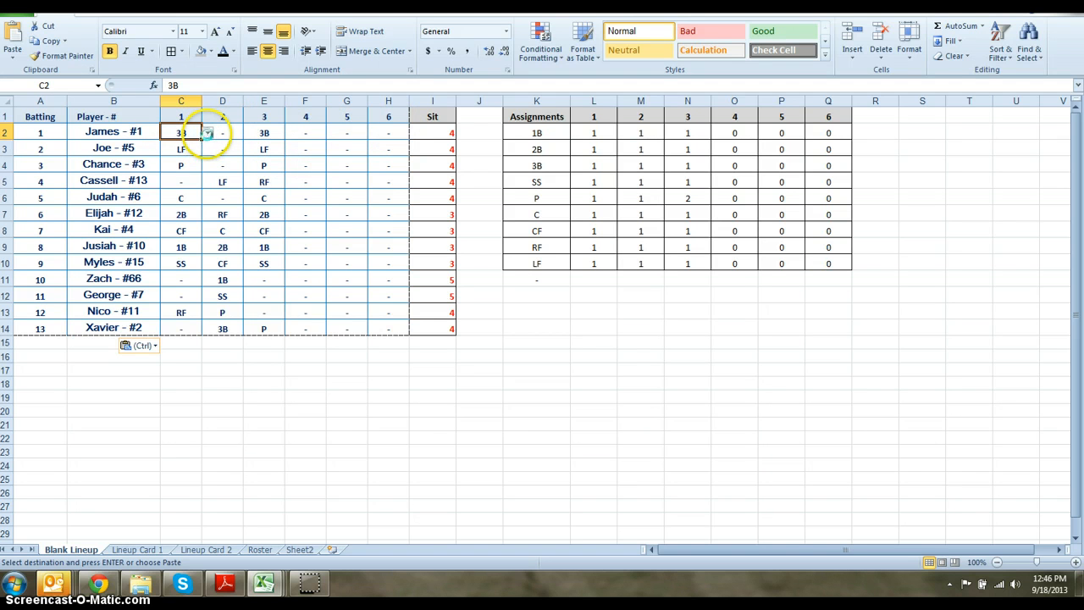
{"action": "left_click", "coordinate": [206, 132]}
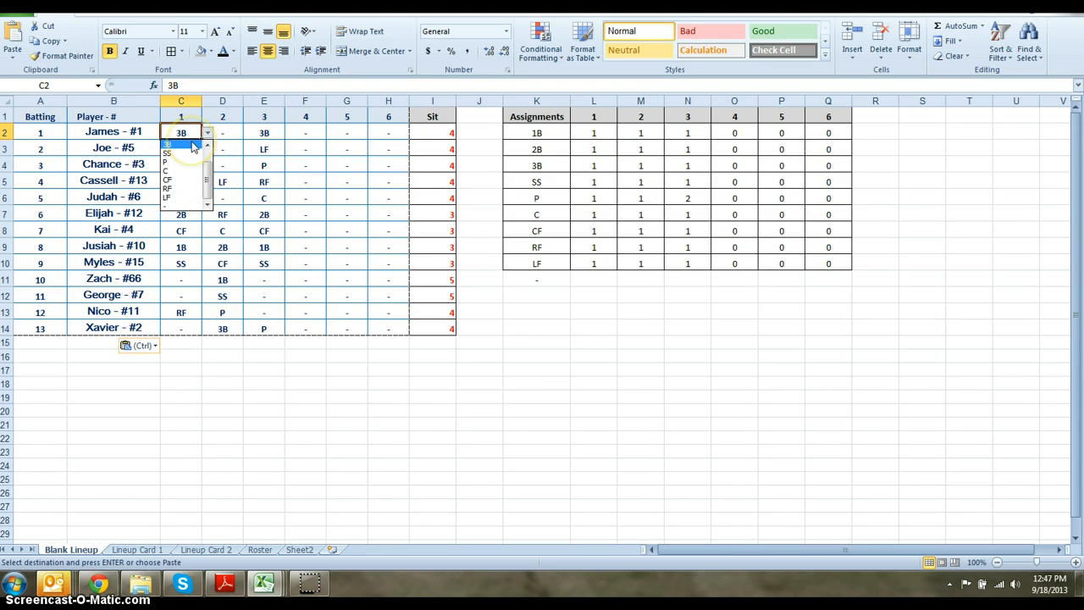
{"action": "left_click", "coordinate": [193, 145]}
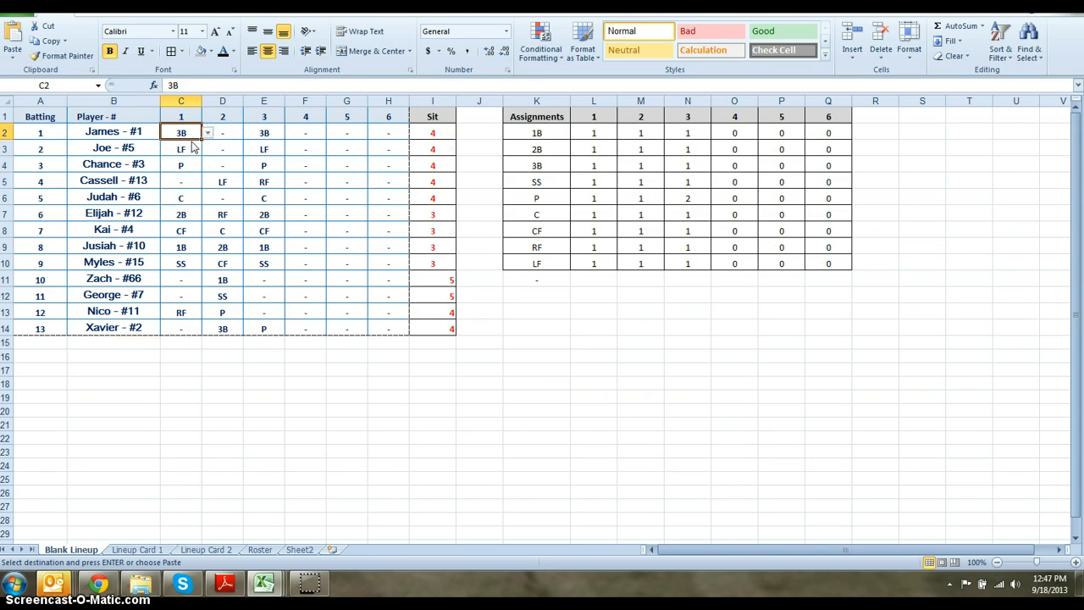
{"action": "left_click", "coordinate": [326, 371]}
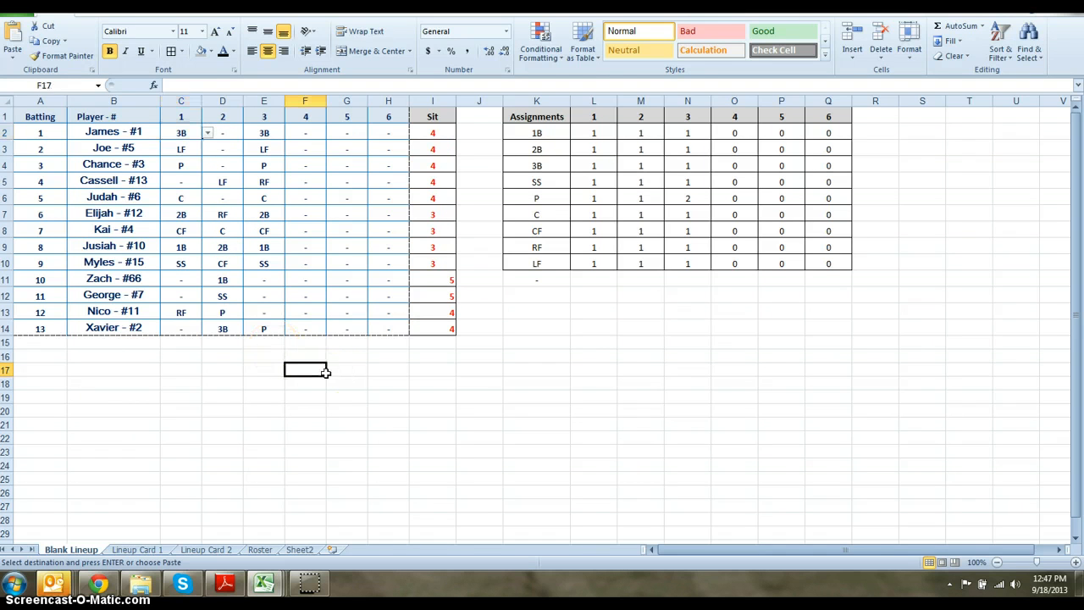
Step: Copy the inning 1 and 2 positions (C2:D14) into innings 4 and 5, starting at F2
{"action": "left_click", "coordinate": [318, 285]}
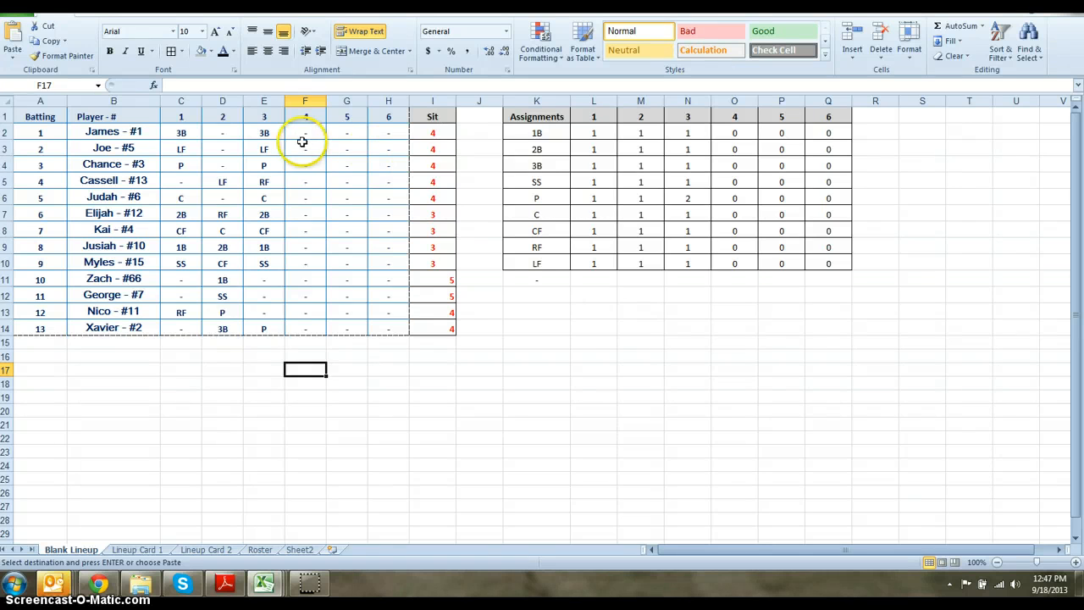
{"action": "left_click_drag", "start_coordinate": [188, 133], "coordinate": [224, 321]}
{"action": "key", "text": "ctrl+c"}
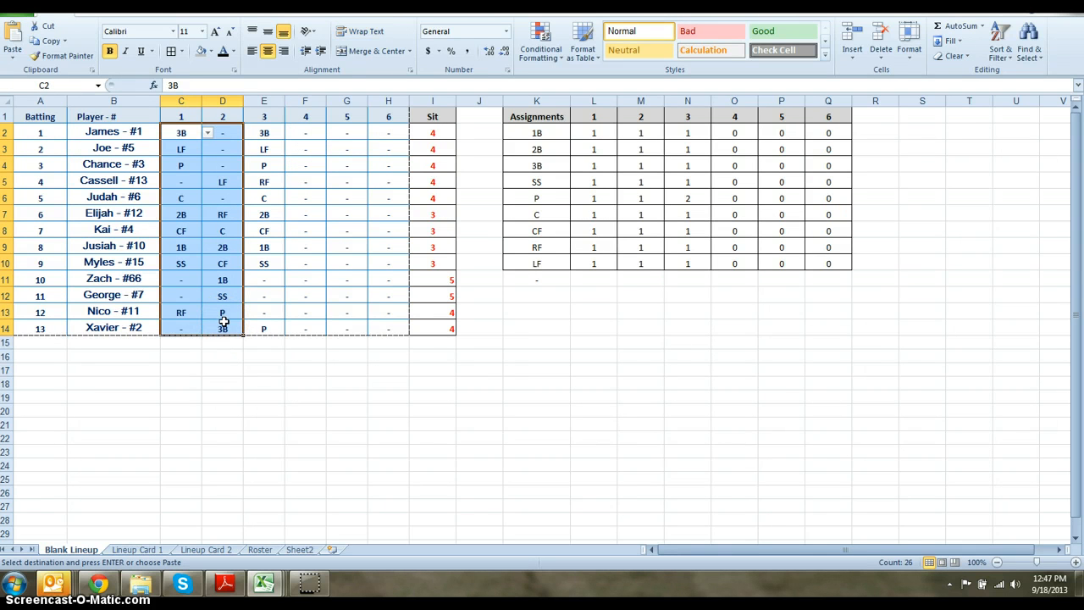
{"action": "key", "text": "Right"}
{"action": "key", "text": "Right"}
{"action": "key", "text": "Right"}
{"action": "key", "text": "Right"}
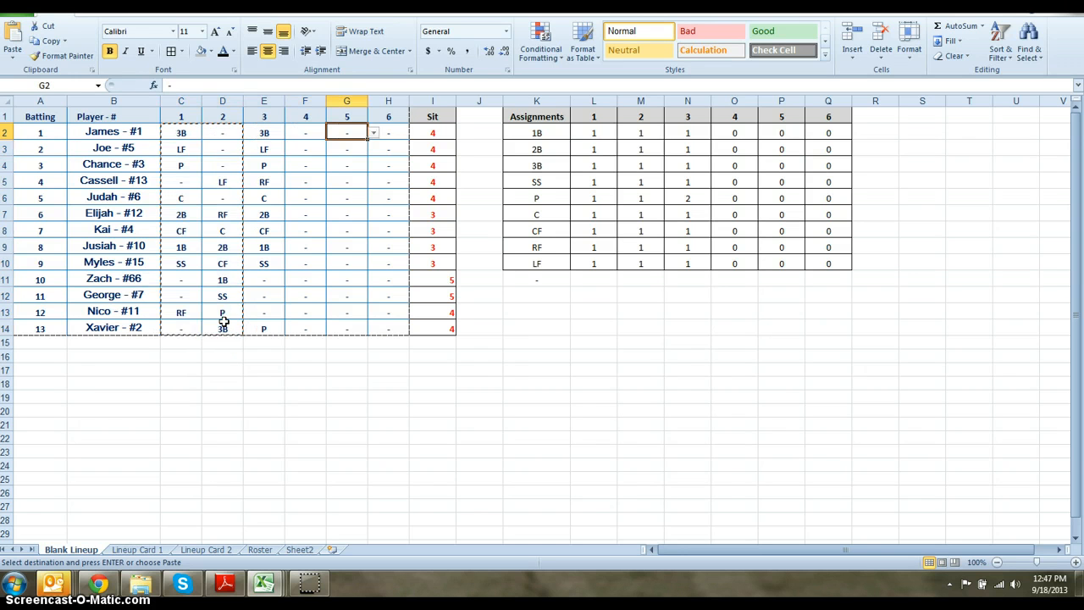
{"action": "key", "text": "Left"}
{"action": "key", "text": "ctrl+v"}
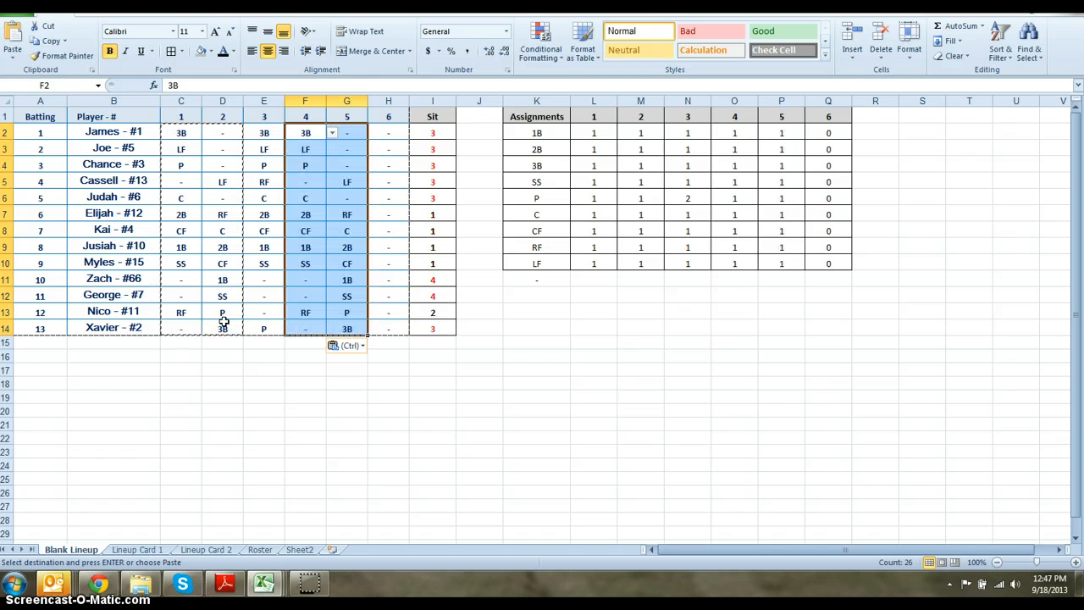
{"action": "left_click", "coordinate": [552, 366]}
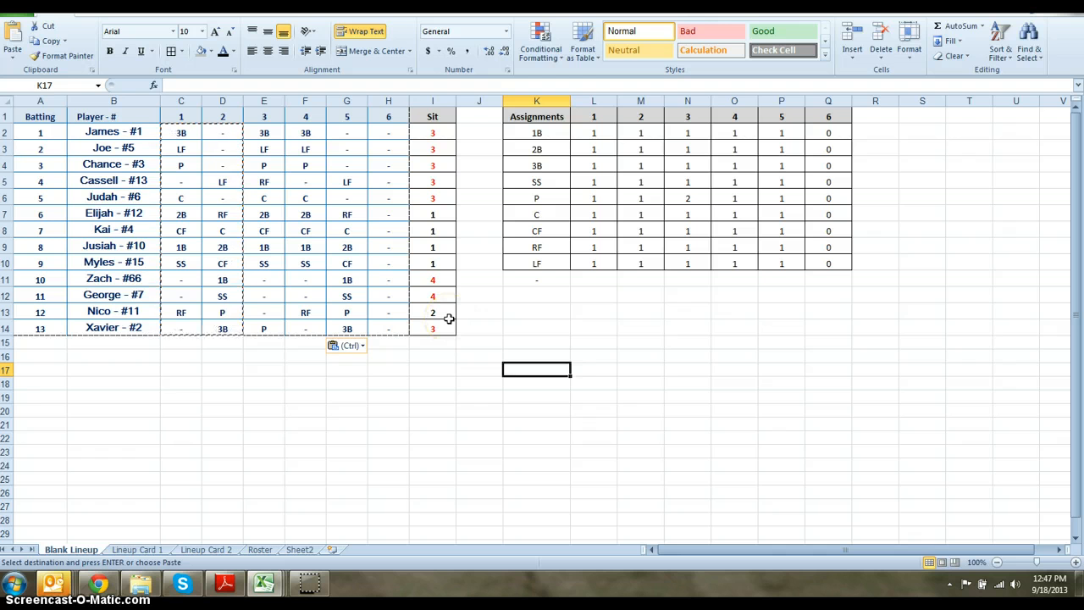
Step: Check the pitcher assignments in inning 3 and change batter 3's position in E4 to SS
{"action": "left_click", "coordinate": [410, 369]}
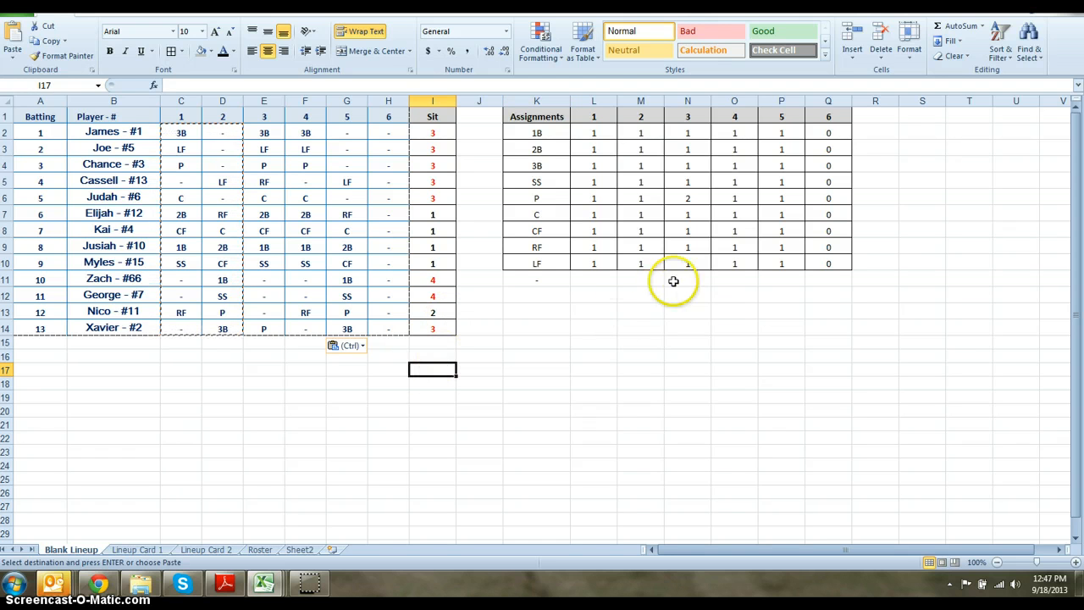
{"action": "left_click", "coordinate": [698, 197]}
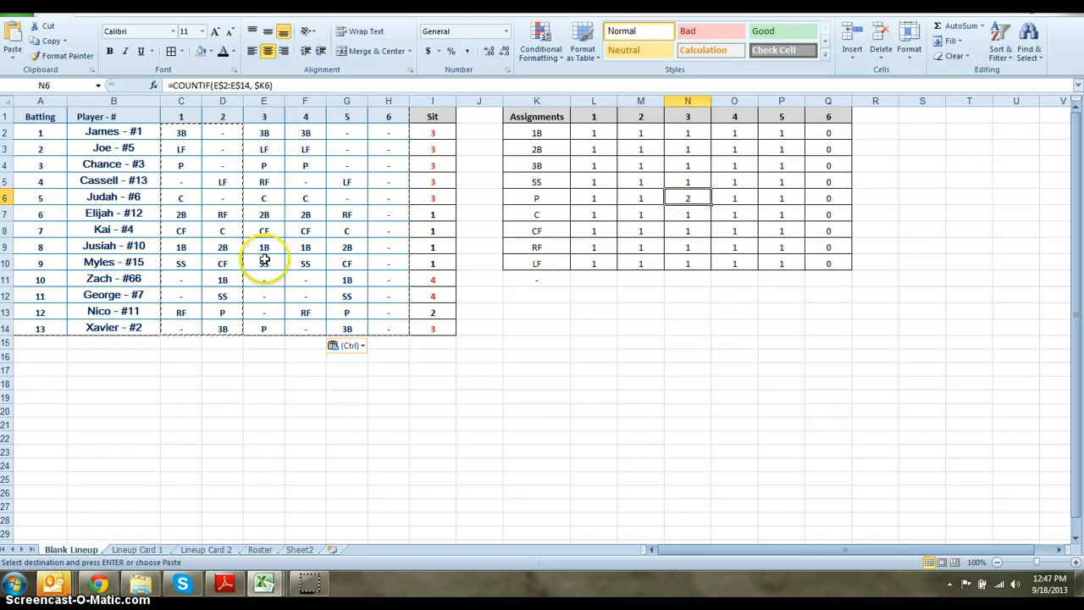
{"action": "left_click", "coordinate": [268, 330]}
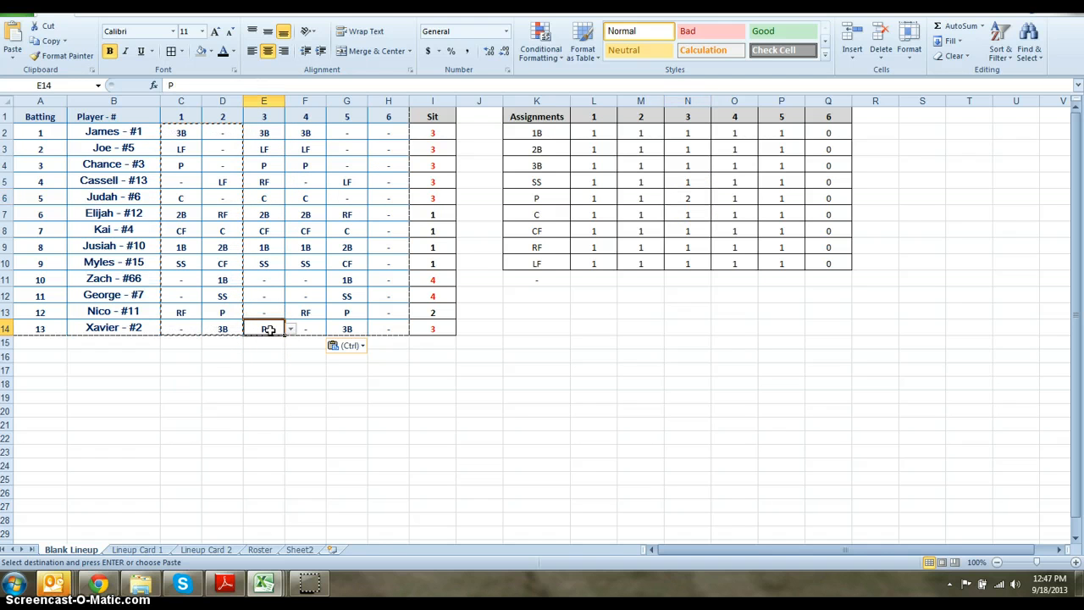
{"action": "left_click", "coordinate": [266, 164]}
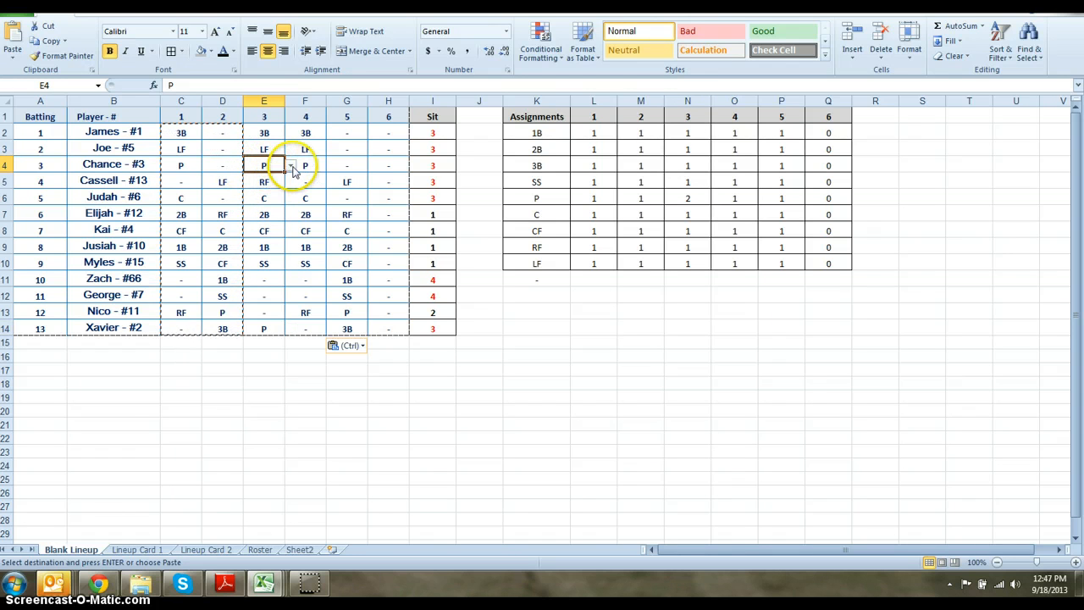
{"action": "left_click", "coordinate": [290, 166]}
{"action": "left_click", "coordinate": [271, 185]}
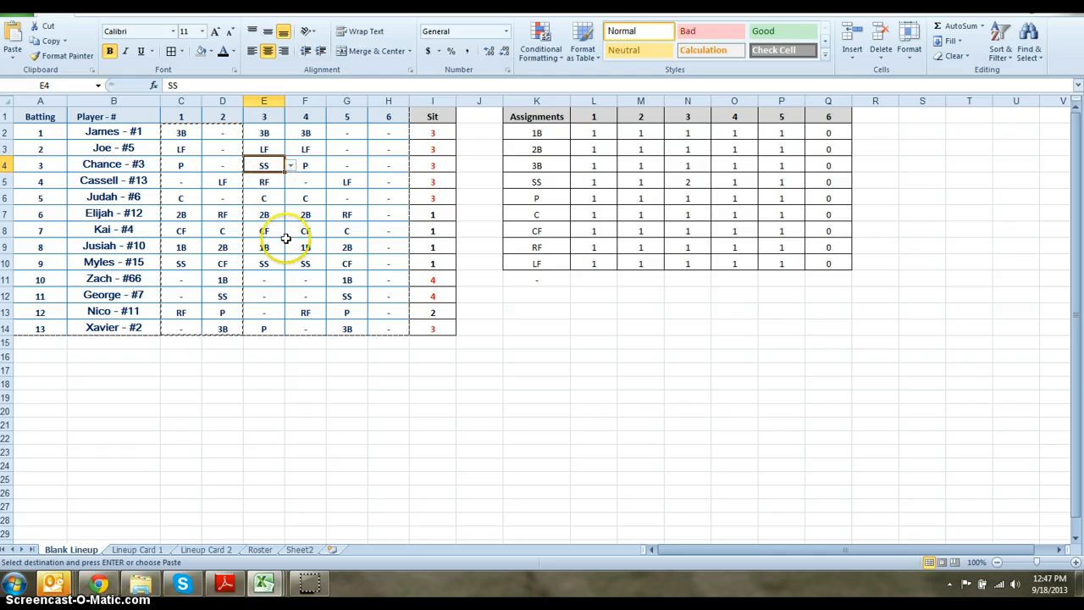
Step: Set batter 9's inning 3 position in E10 to "-" and clear the active copy selection
{"action": "left_click", "coordinate": [273, 264]}
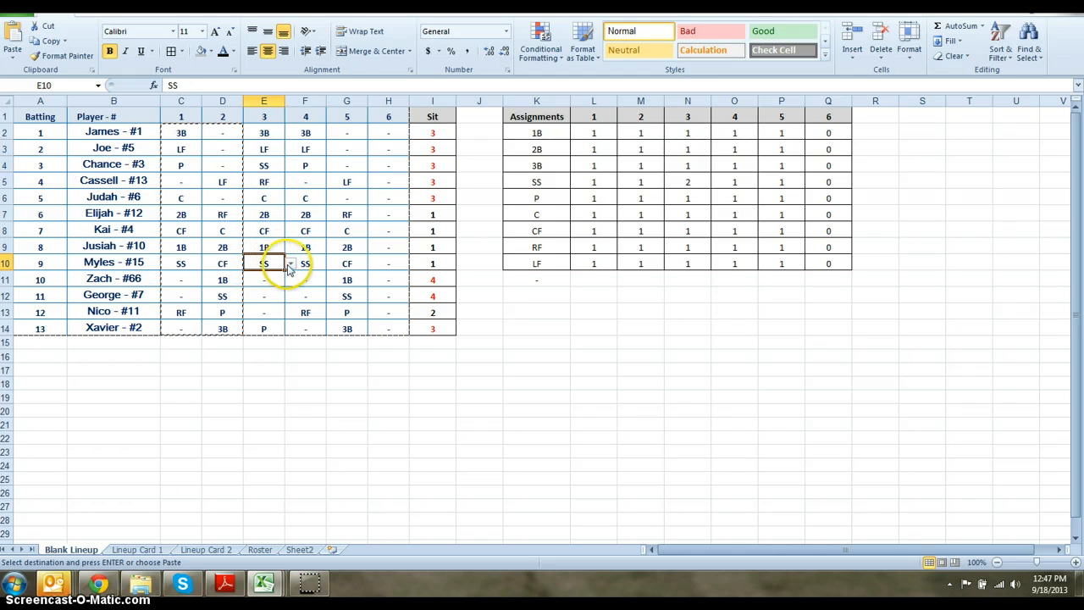
{"action": "left_click", "coordinate": [291, 264]}
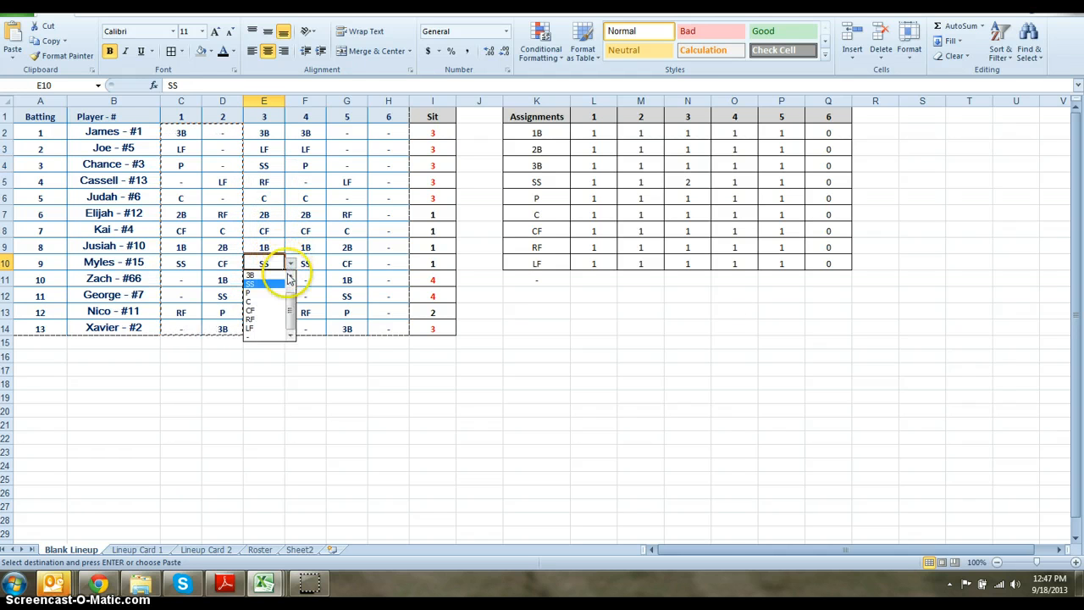
{"action": "left_click", "coordinate": [265, 337]}
{"action": "left_click", "coordinate": [271, 382]}
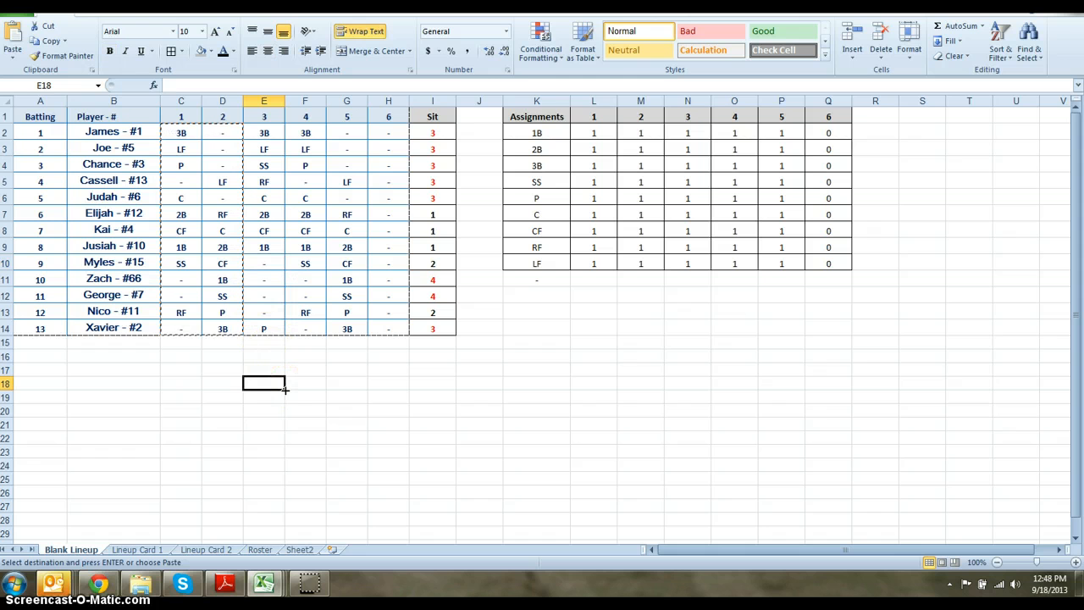
{"action": "key", "text": "Escape"}
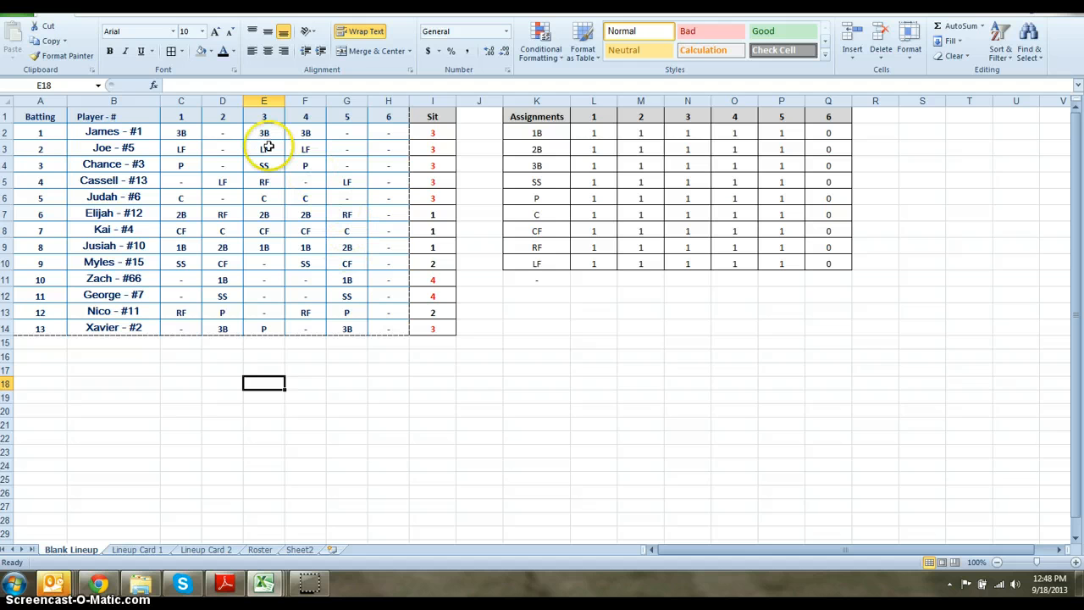
Step: Copy the inning 2 positions in D7:D14 into inning 6, starting at H2
{"action": "left_click_drag", "start_coordinate": [224, 216], "coordinate": [222, 320]}
{"action": "key", "text": "ctrl+c"}
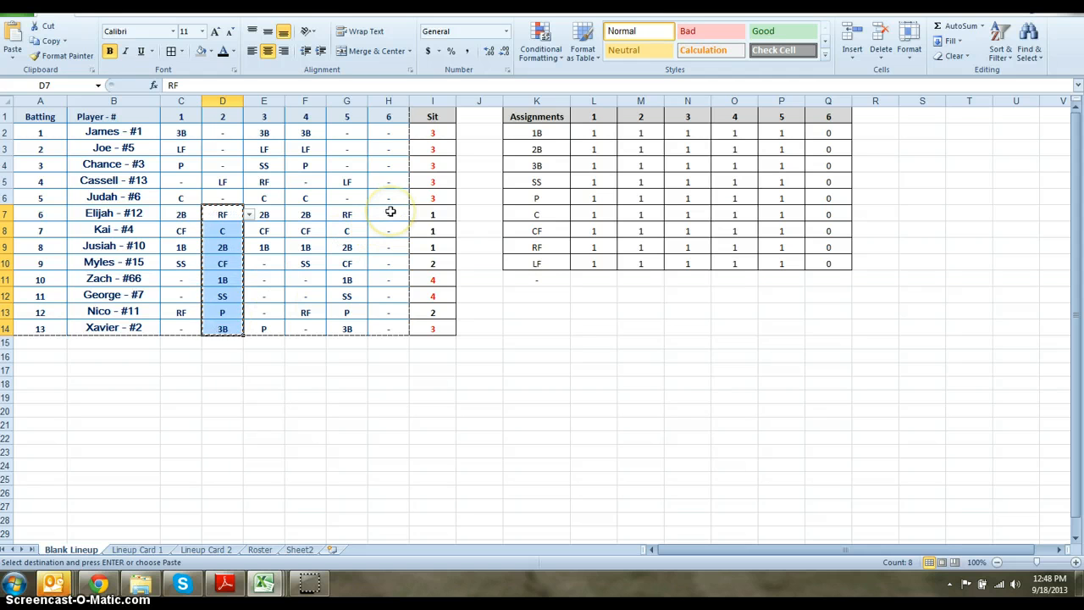
{"action": "left_click", "coordinate": [390, 135]}
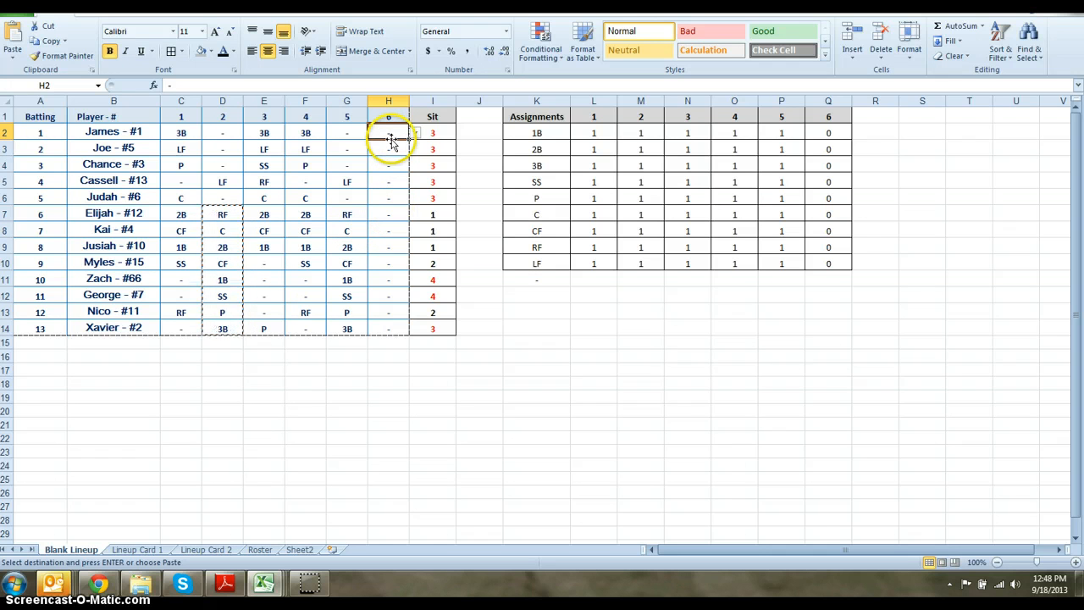
{"action": "key", "text": "shift+Down"}
{"action": "key", "text": "shift+Down"}
{"action": "key", "text": "shift+Down"}
{"action": "key", "text": "shift+Down"}
{"action": "key", "text": "shift+Down"}
{"action": "key", "text": "shift+Down"}
{"action": "key", "text": "shift+Down"}
{"action": "key", "text": "ctrl+v"}
{"action": "left_click", "coordinate": [391, 299]}
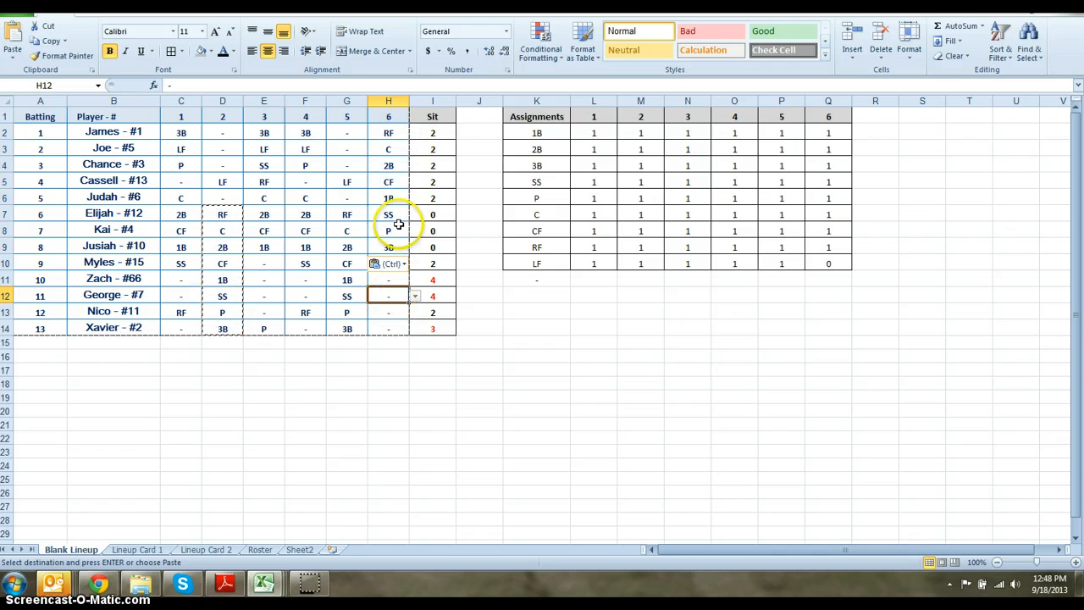
Step: Copy the inning 6 positions P and 3B from batters 7 and 8 to batters 10 and 11 (H11:H12)
{"action": "left_click_drag", "start_coordinate": [389, 231], "coordinate": [396, 245]}
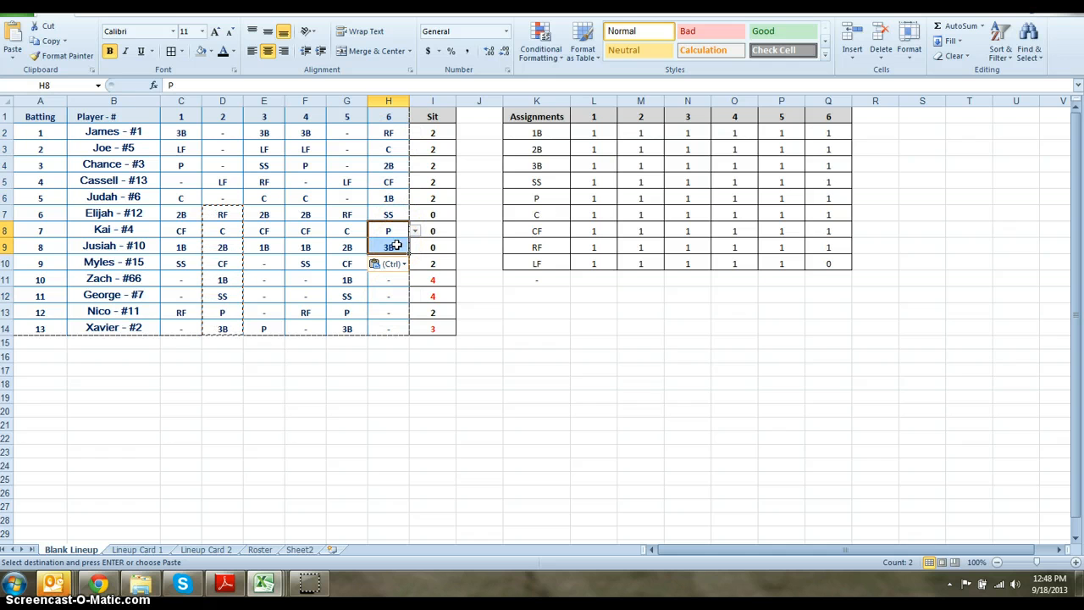
{"action": "key", "text": "ctrl+c"}
{"action": "left_click", "coordinate": [397, 279]}
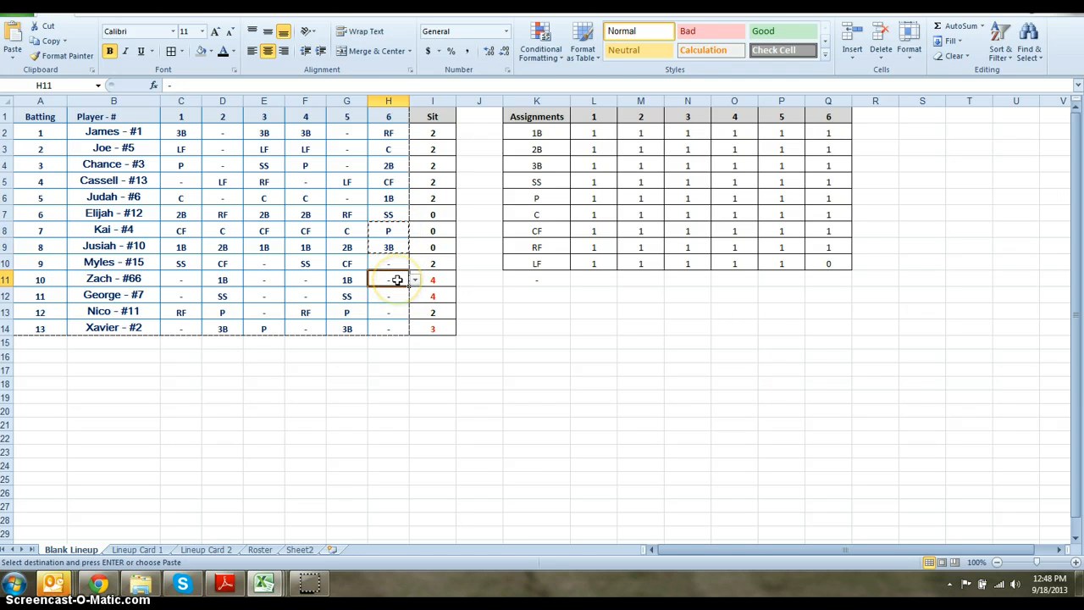
{"action": "key", "text": "ctrl+v"}
{"action": "left_click", "coordinate": [403, 227]}
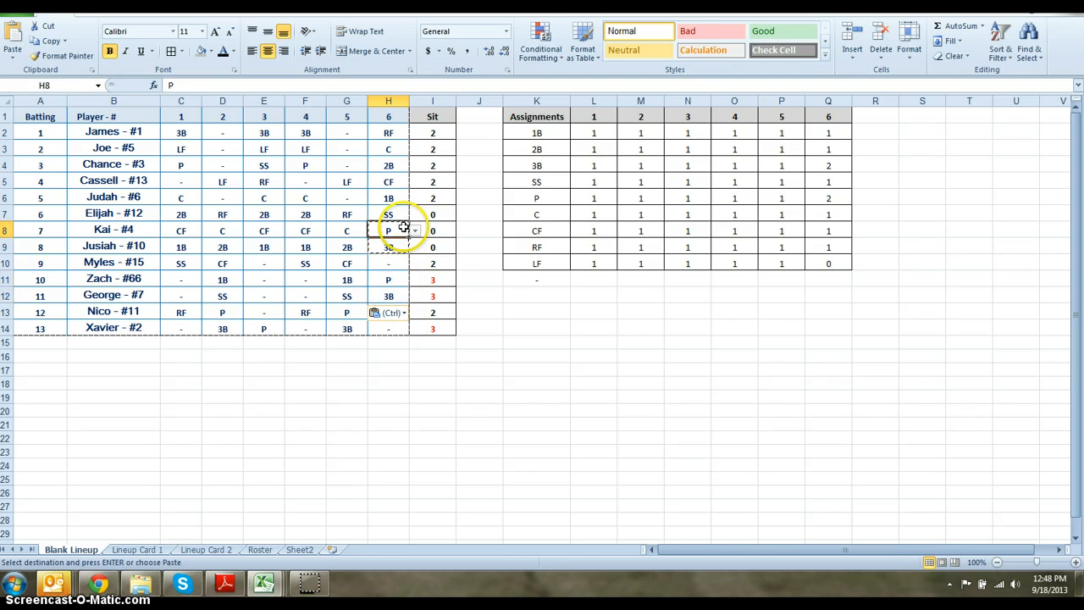
Step: Set batter 7's inning 6 position in H8 to "-" and copy it to batter 8 in H9
{"action": "left_click", "coordinate": [415, 230]}
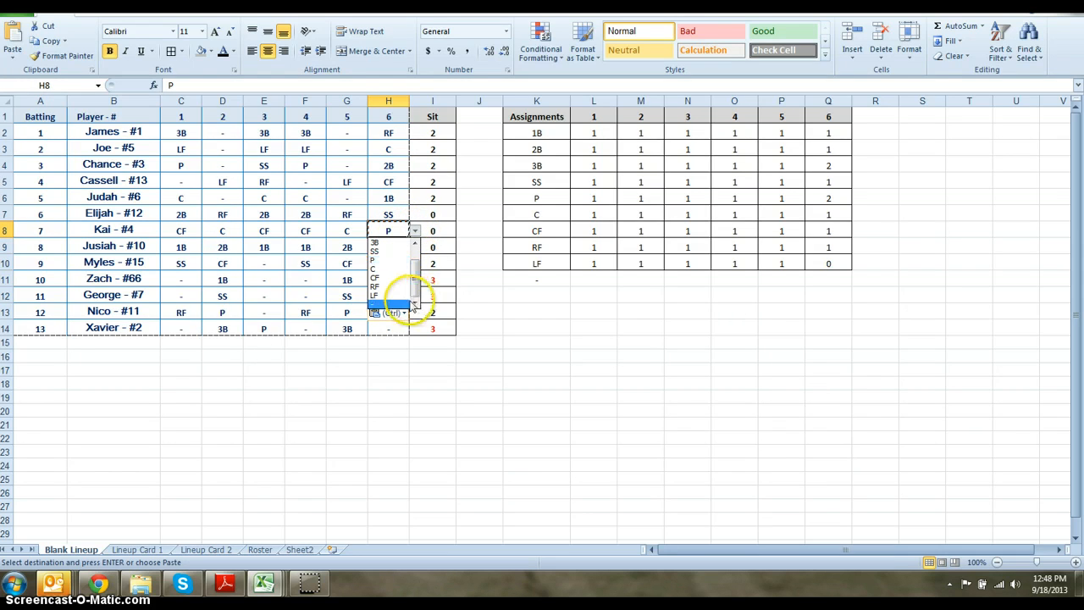
{"action": "left_click", "coordinate": [392, 302]}
{"action": "left_click", "coordinate": [396, 298]}
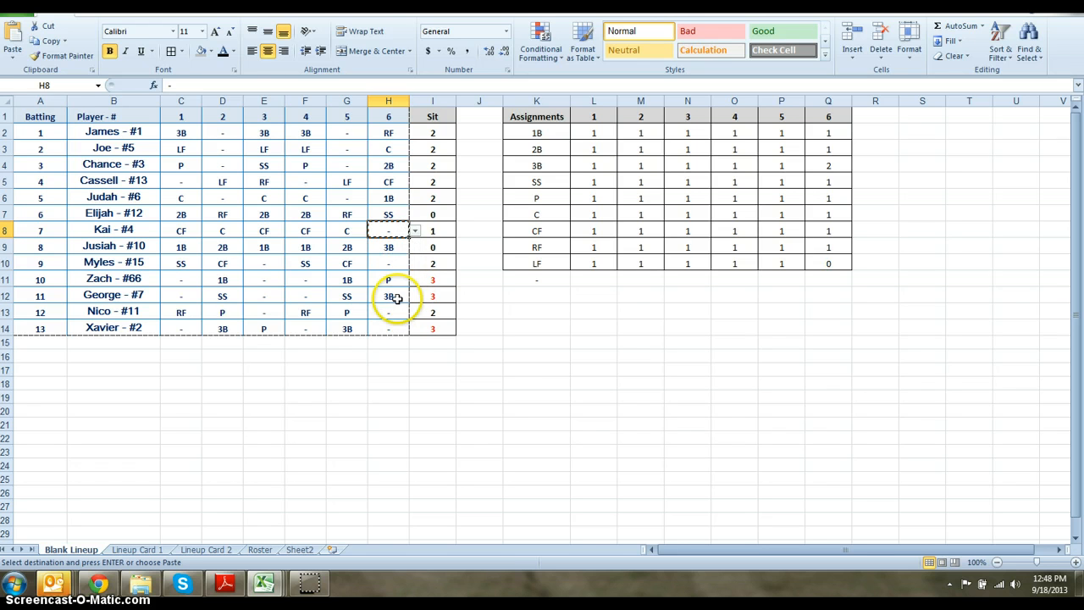
{"action": "key", "text": "Down"}
{"action": "key", "text": "ctrl+v"}
{"action": "key", "text": "Down"}
{"action": "key", "text": "Down"}
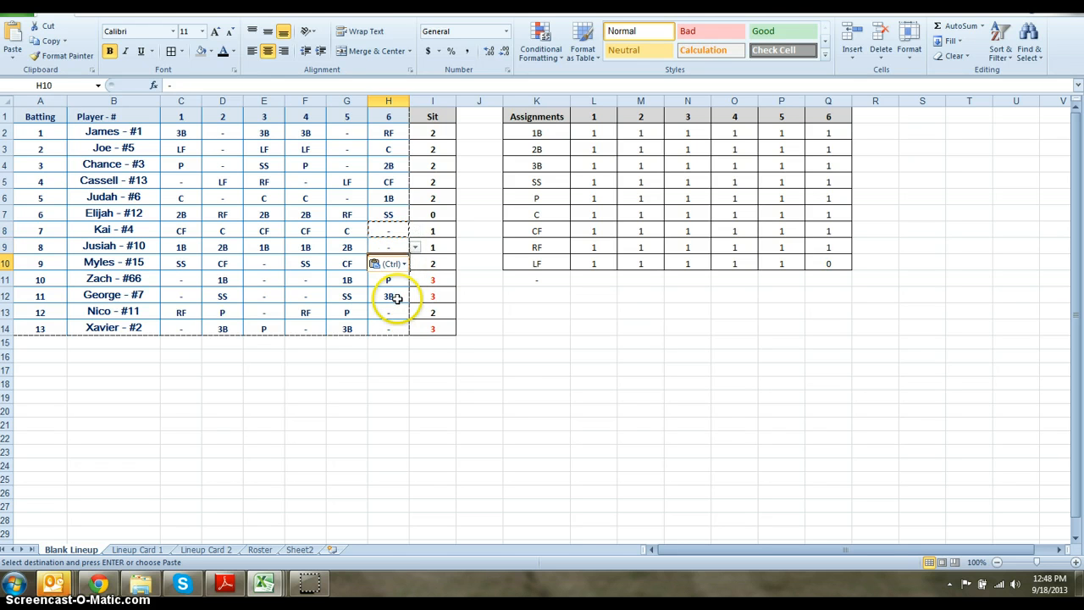
{"action": "key", "text": "Down"}
{"action": "key", "text": "Down"}
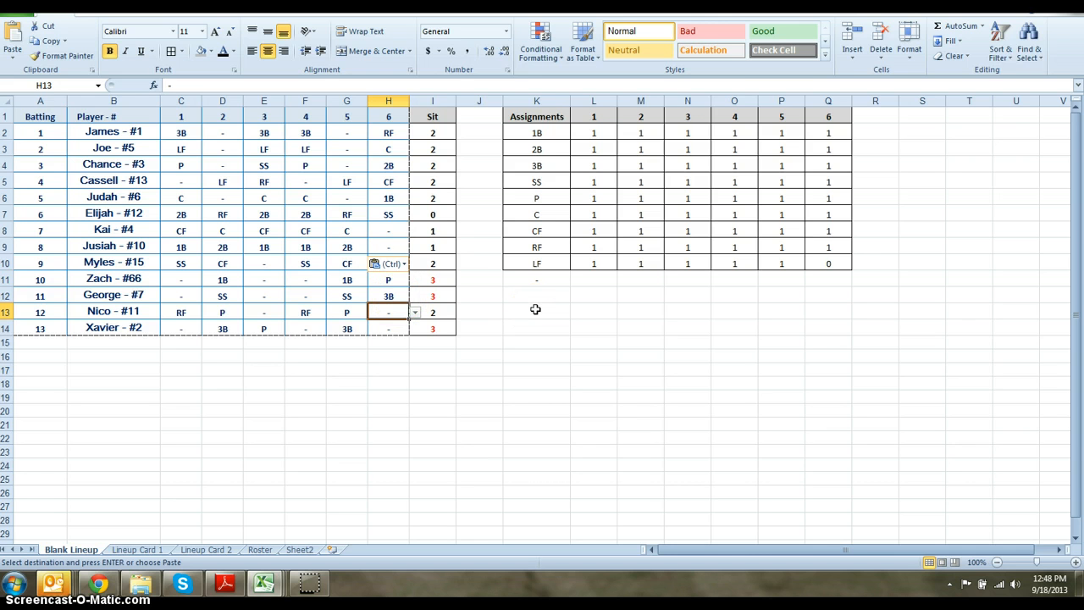
{"action": "key", "text": "Escape"}
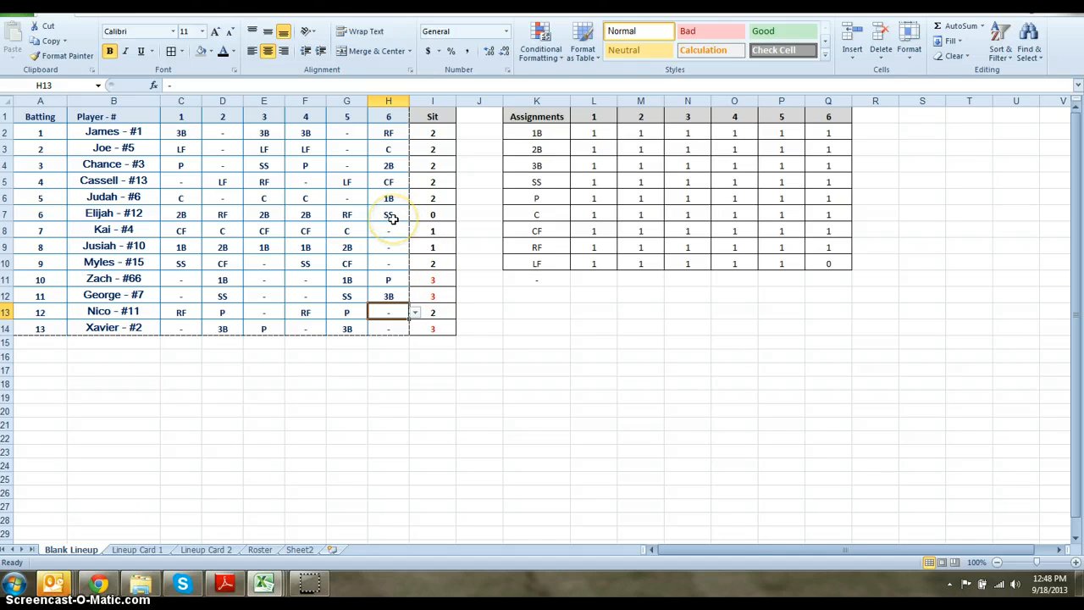
Step: In inning 3, sit batter 6 by setting E7 to "-" and give batter 11 the 2B position in E12
{"action": "left_click", "coordinate": [275, 216]}
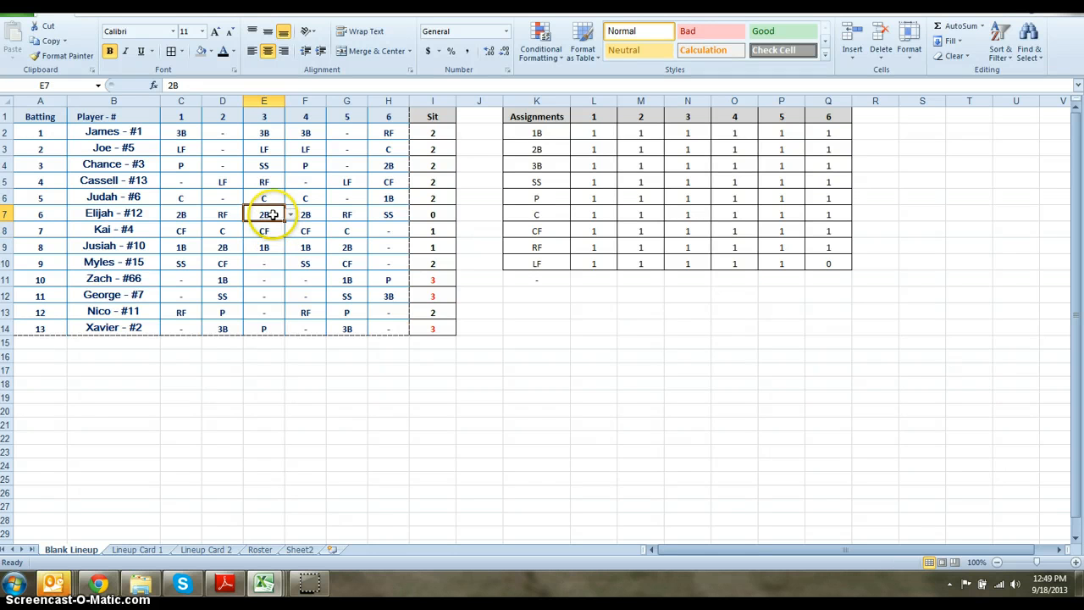
{"action": "left_click", "coordinate": [289, 216]}
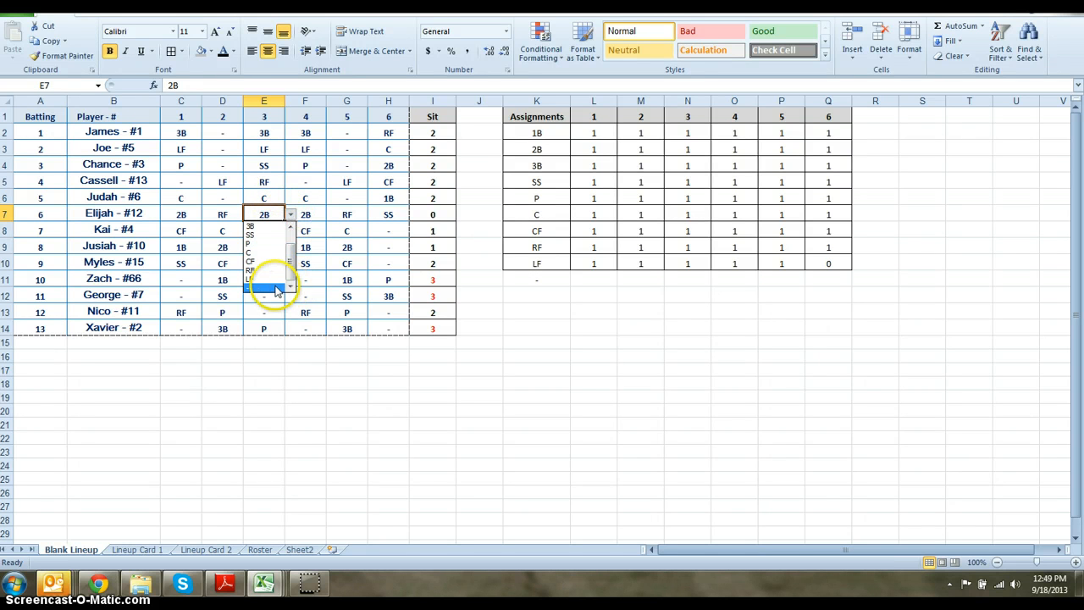
{"action": "left_click", "coordinate": [272, 288]}
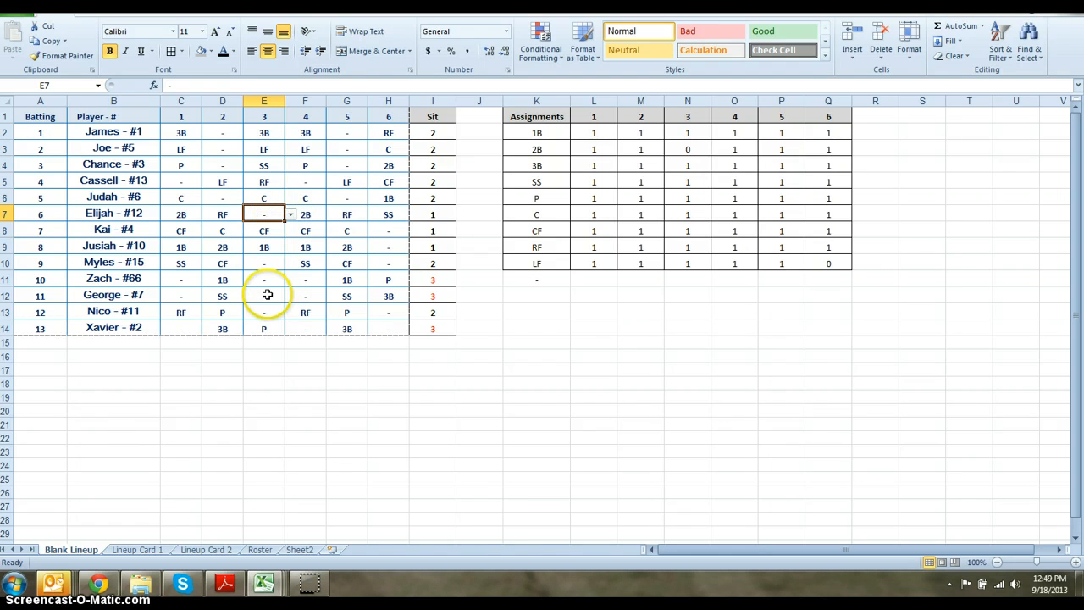
{"action": "left_click", "coordinate": [269, 295]}
{"action": "left_click", "coordinate": [289, 297]}
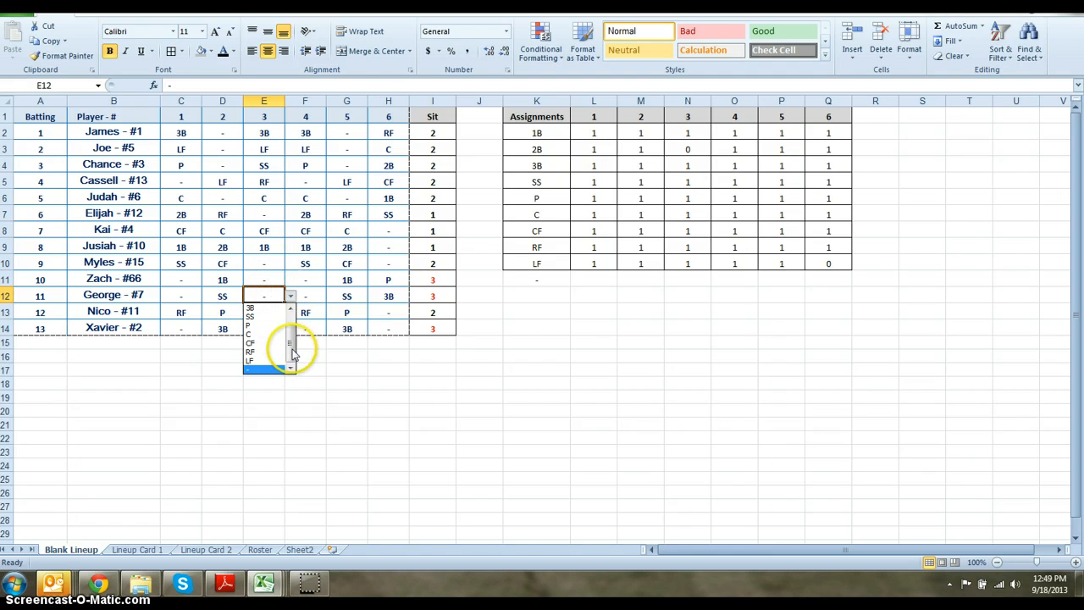
{"action": "left_click", "coordinate": [270, 316]}
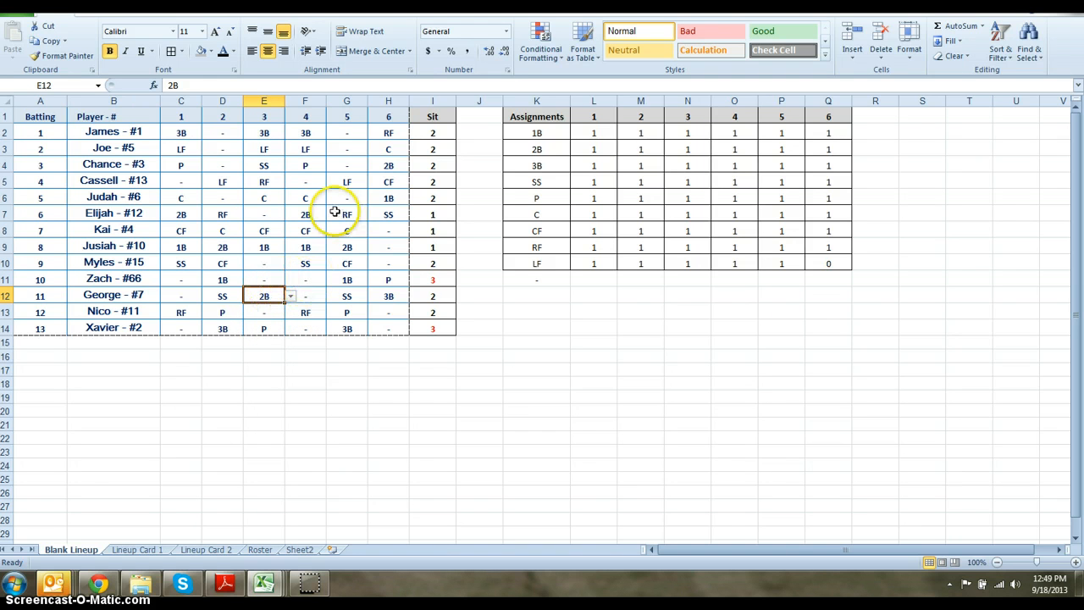
Step: In inning 4, sit batter 7 by setting F8 to "-" and assign CF to batter 10 in F11
{"action": "left_click", "coordinate": [306, 231]}
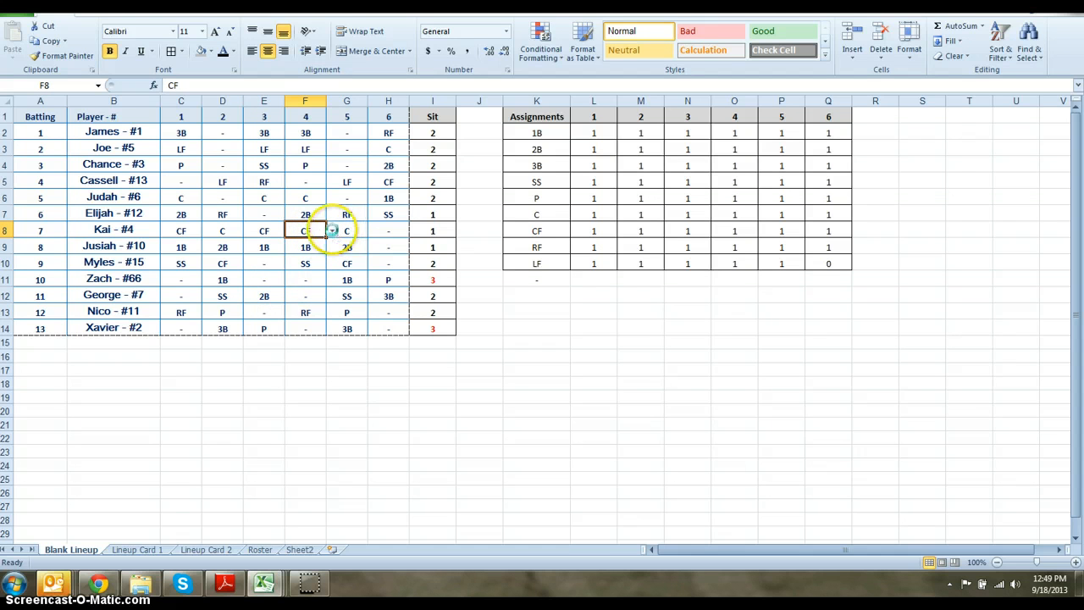
{"action": "left_click", "coordinate": [332, 231]}
{"action": "left_click", "coordinate": [323, 305]}
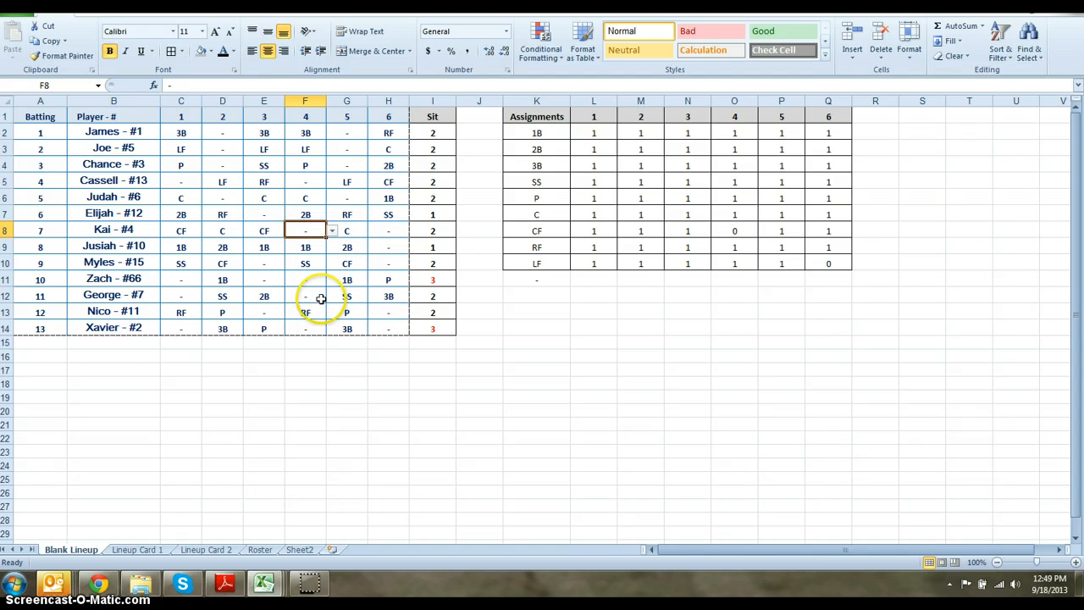
{"action": "left_click", "coordinate": [313, 281]}
{"action": "left_click", "coordinate": [333, 280]}
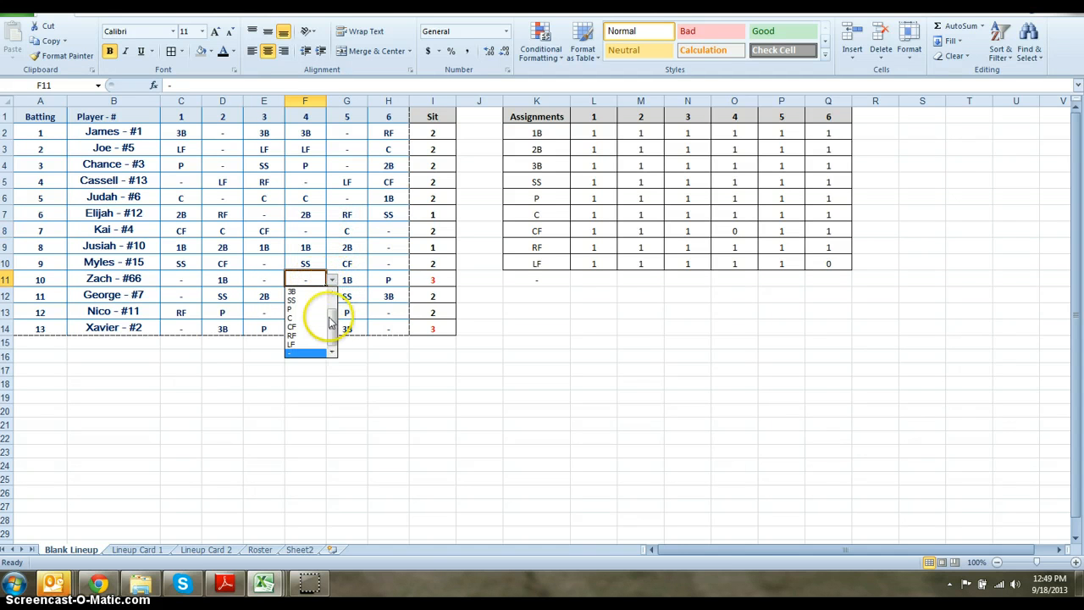
{"action": "left_click", "coordinate": [311, 330]}
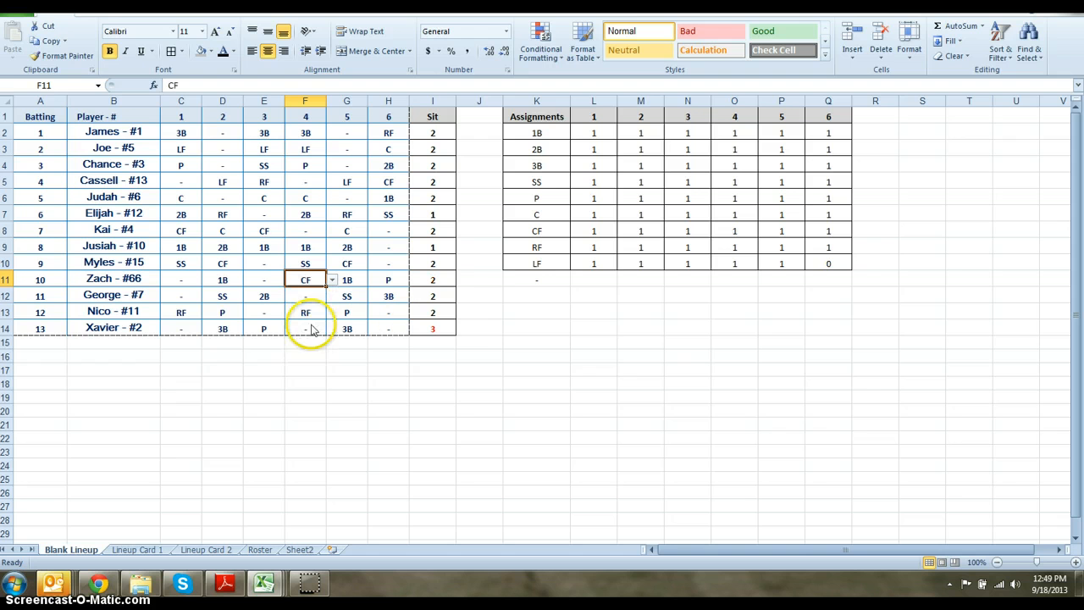
{"action": "left_click", "coordinate": [486, 312]}
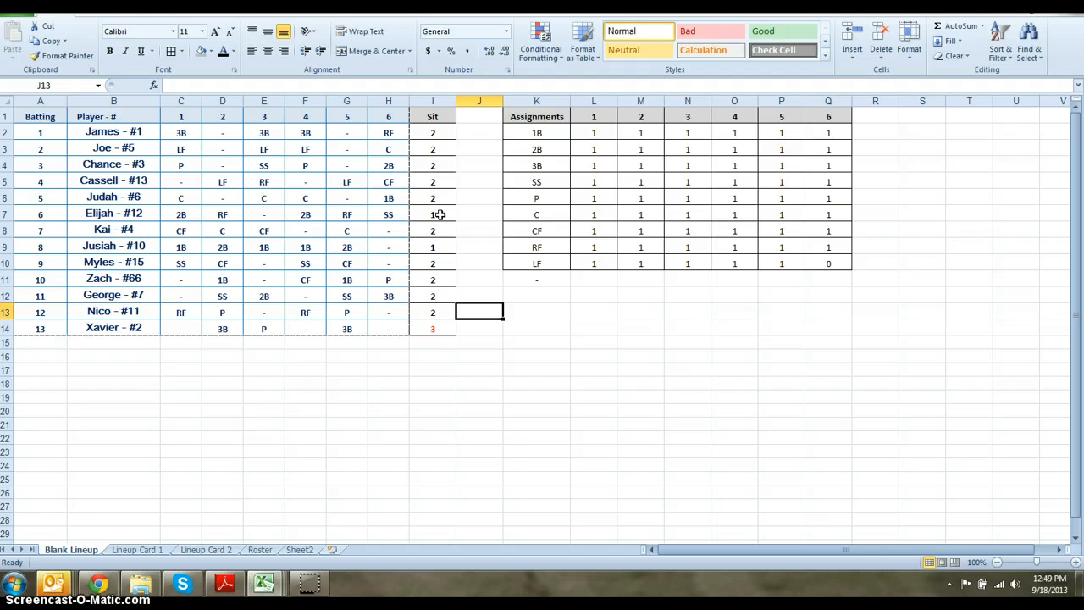
Step: In inning 4, set batter 8's position in F9 to "-" and batter 13's position in F14 to 1B
{"action": "left_click", "coordinate": [313, 266]}
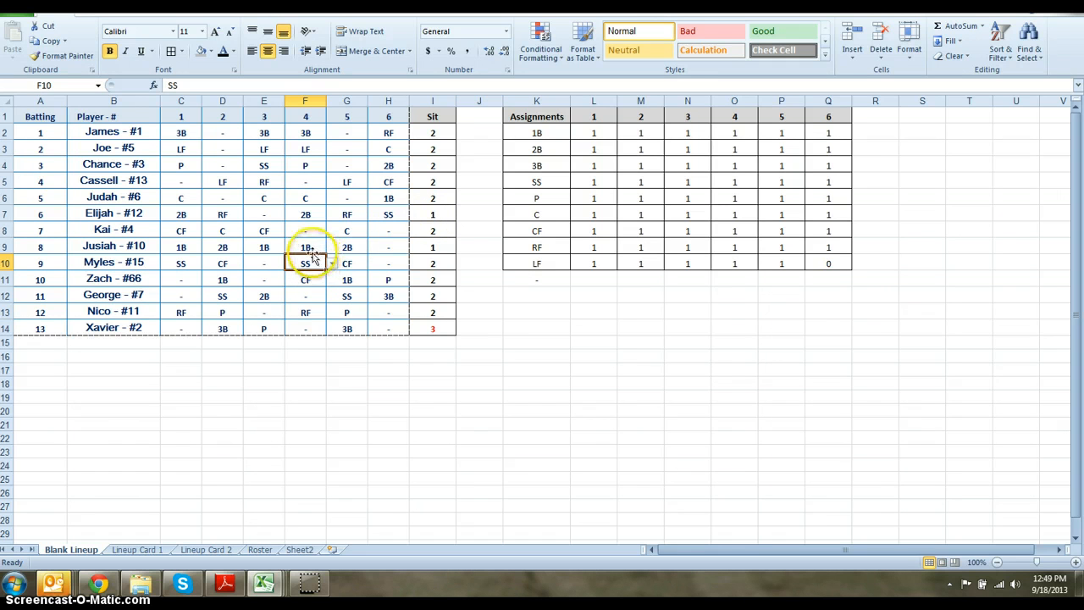
{"action": "left_click", "coordinate": [312, 248]}
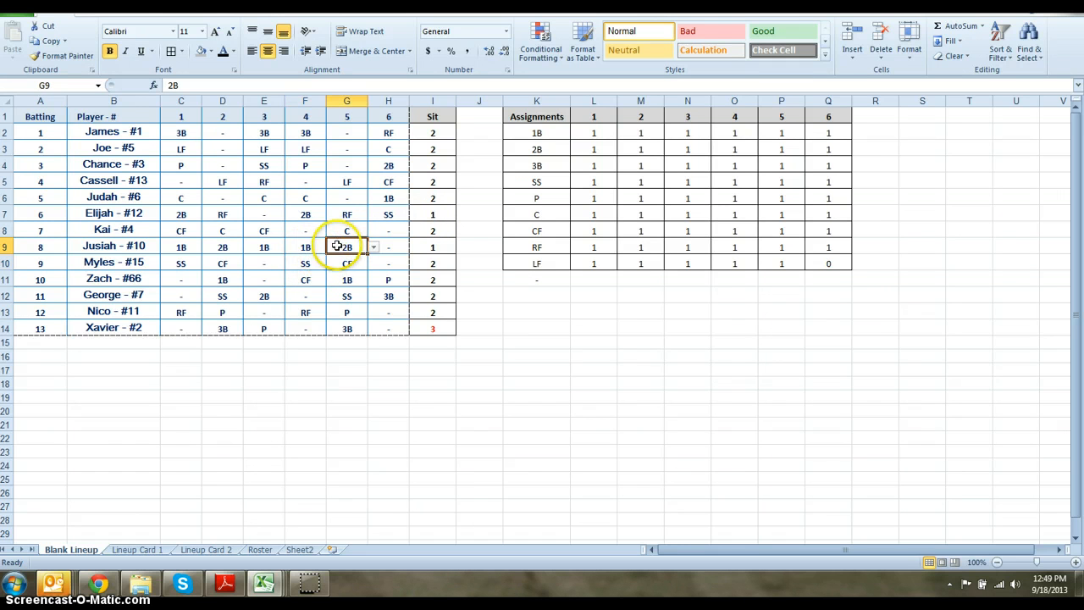
{"action": "left_click", "coordinate": [331, 247]}
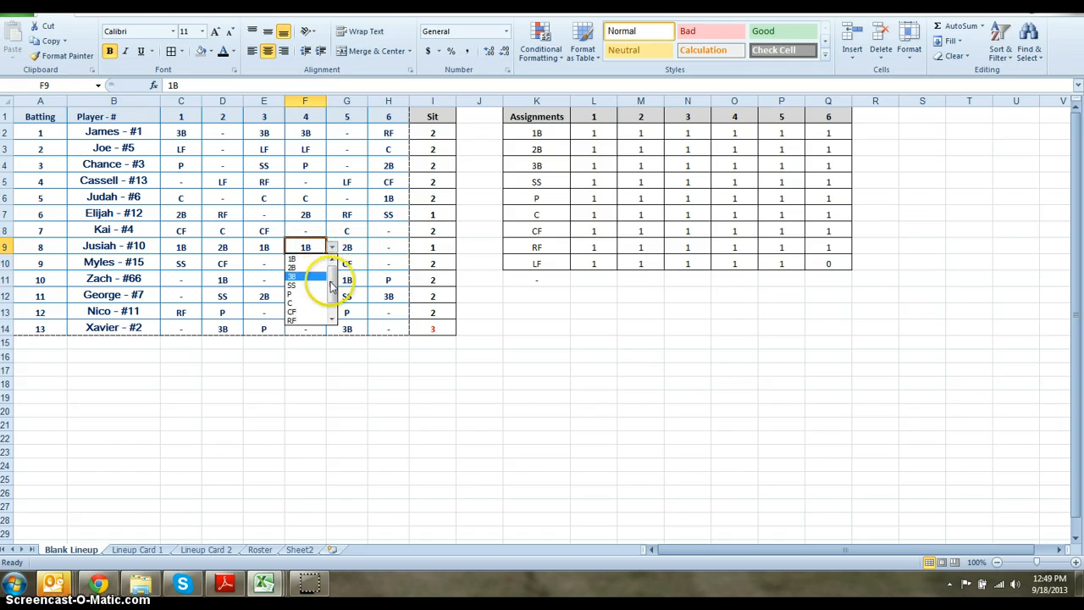
{"action": "left_click", "coordinate": [331, 318]}
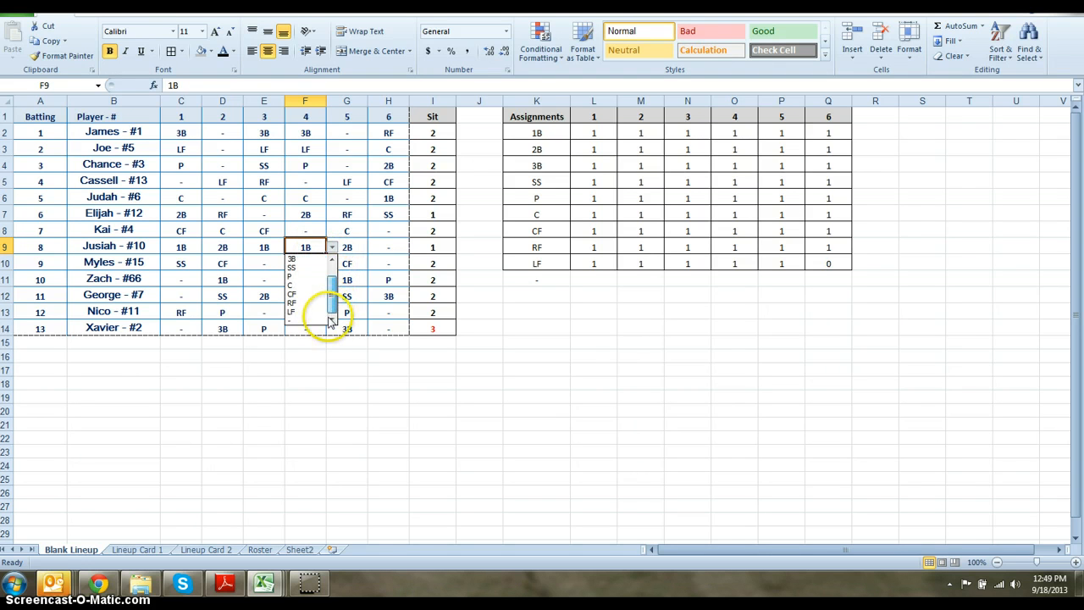
{"action": "left_click", "coordinate": [314, 320]}
{"action": "left_click", "coordinate": [314, 328]}
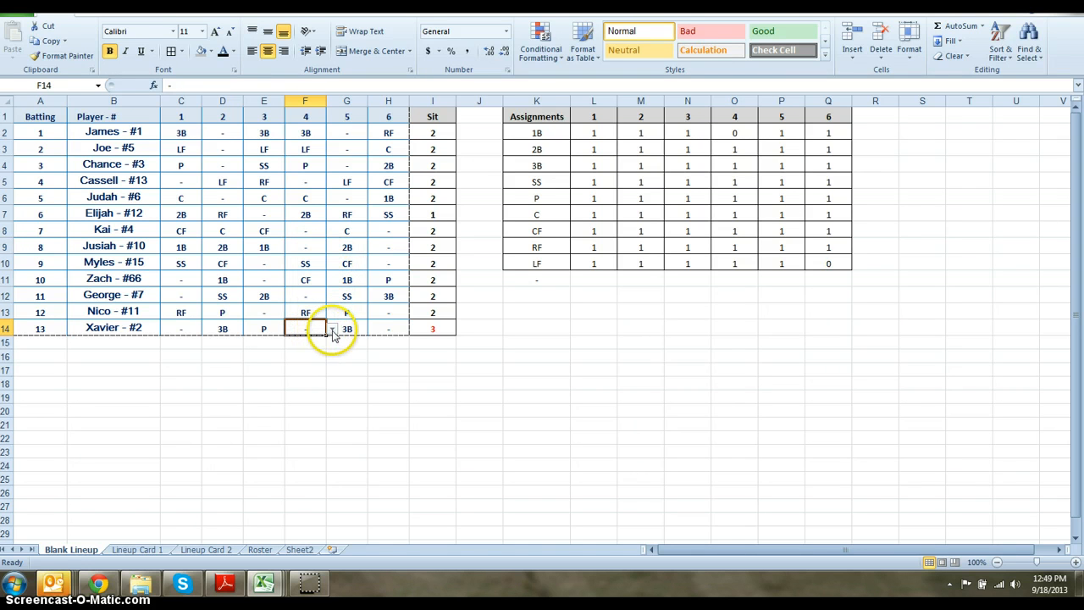
{"action": "left_click", "coordinate": [331, 329]}
{"action": "left_click_drag", "start_coordinate": [331, 386], "coordinate": [331, 335]}
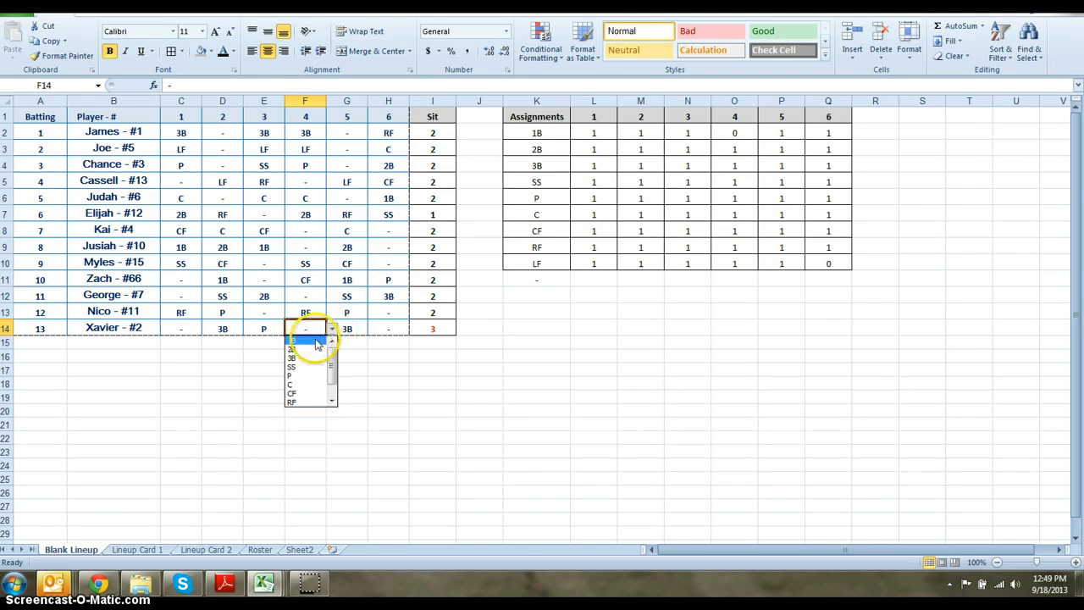
{"action": "left_click", "coordinate": [317, 341]}
{"action": "left_click", "coordinate": [514, 339]}
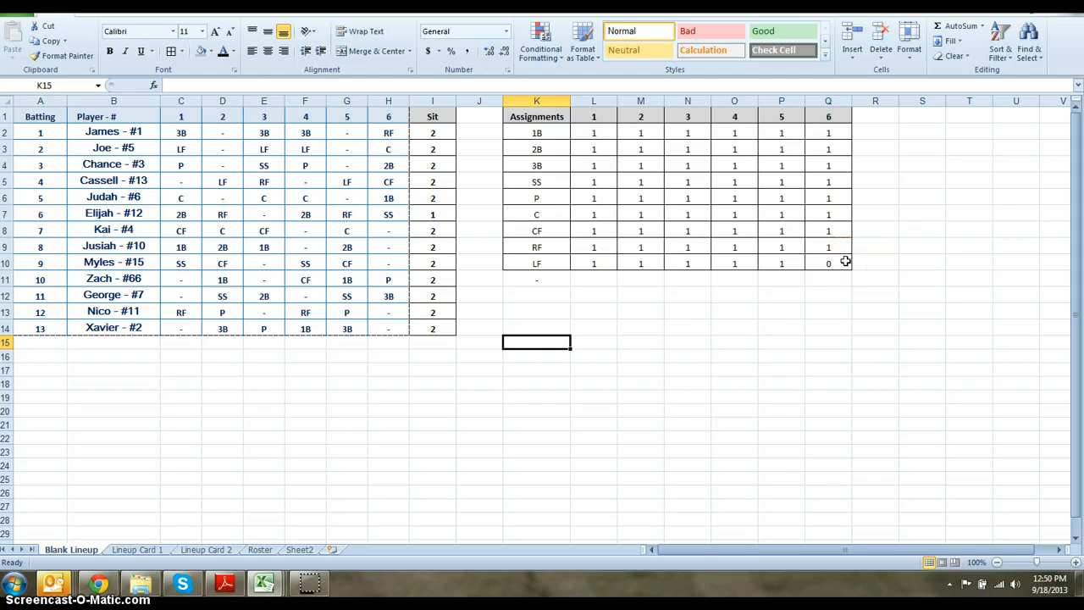
Step: Fill the open inning 6 left field spot by setting batter 8's position in H9 to LF
{"action": "left_click", "coordinate": [386, 246]}
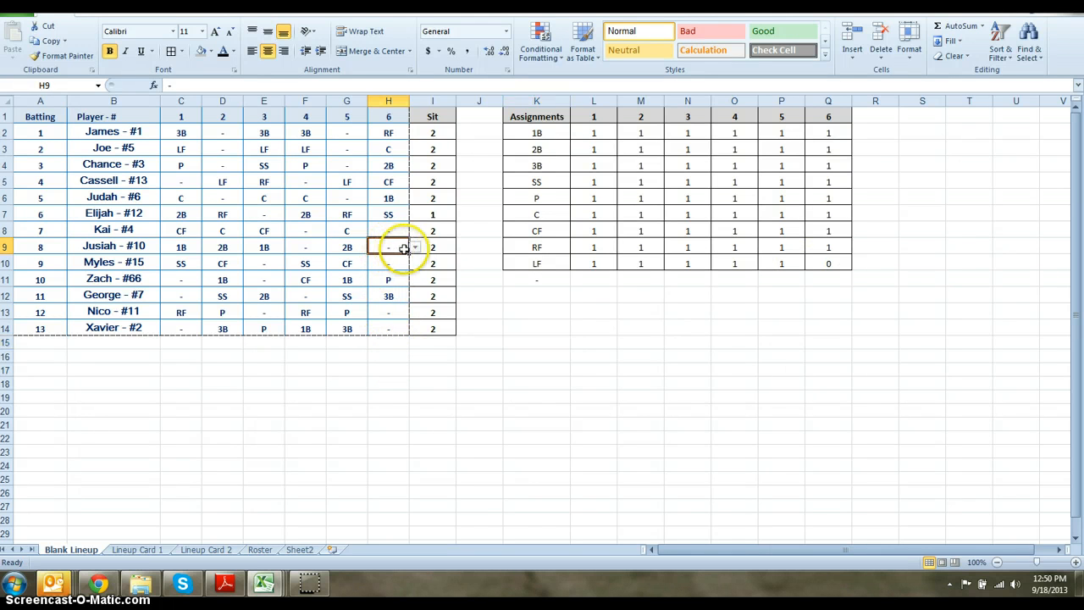
{"action": "left_click", "coordinate": [416, 247]}
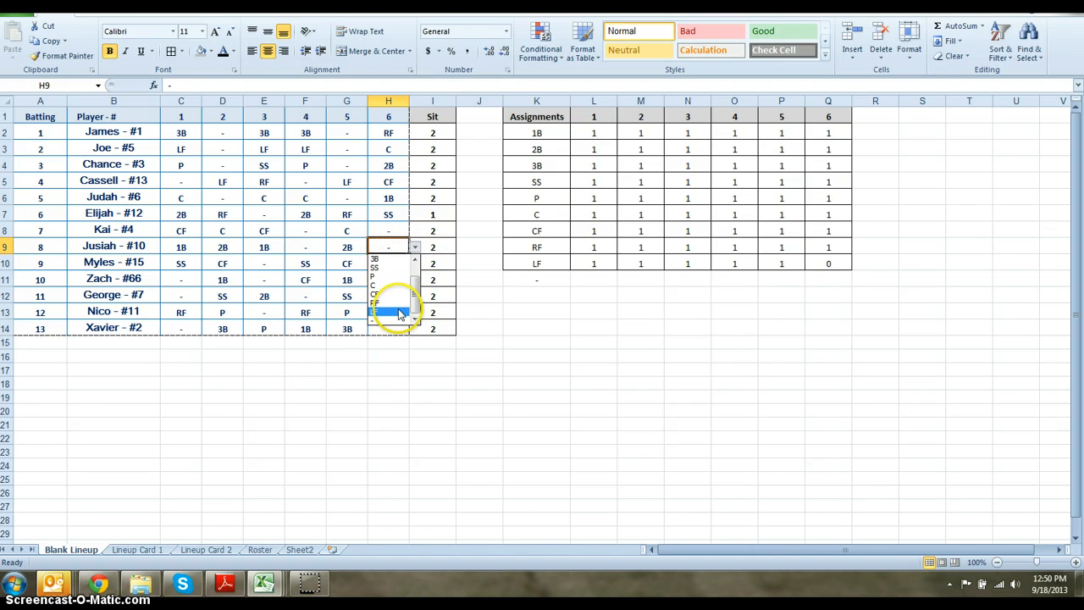
{"action": "left_click", "coordinate": [394, 307]}
{"action": "left_click", "coordinate": [495, 331]}
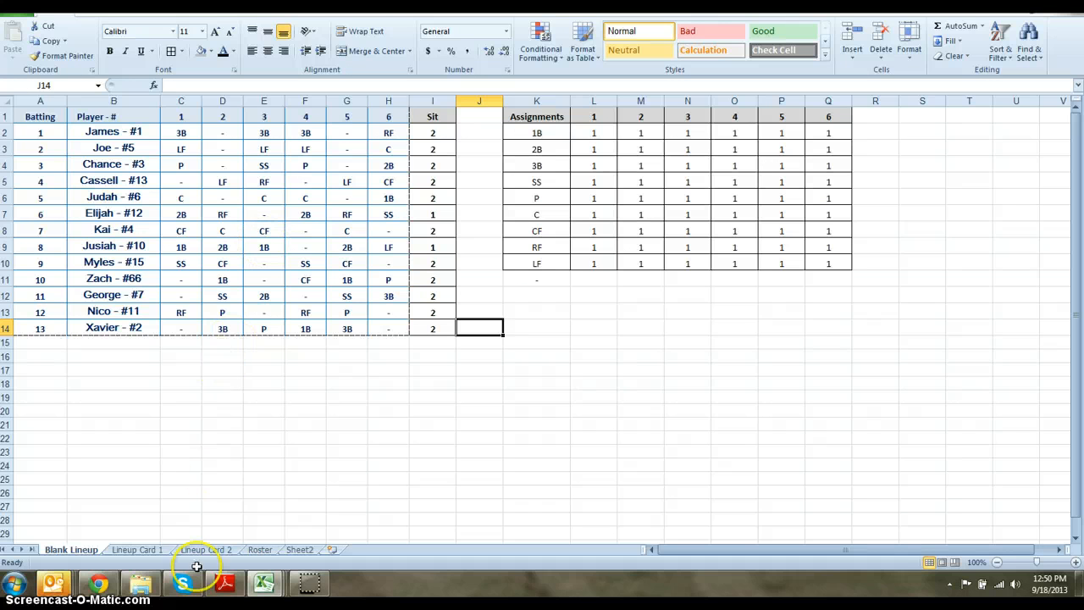
Step: Review the batting orders on the Lineup Card 1 and Lineup Card 2 sheets, and return to the Blank Lineup sheet
{"action": "left_click", "coordinate": [142, 550]}
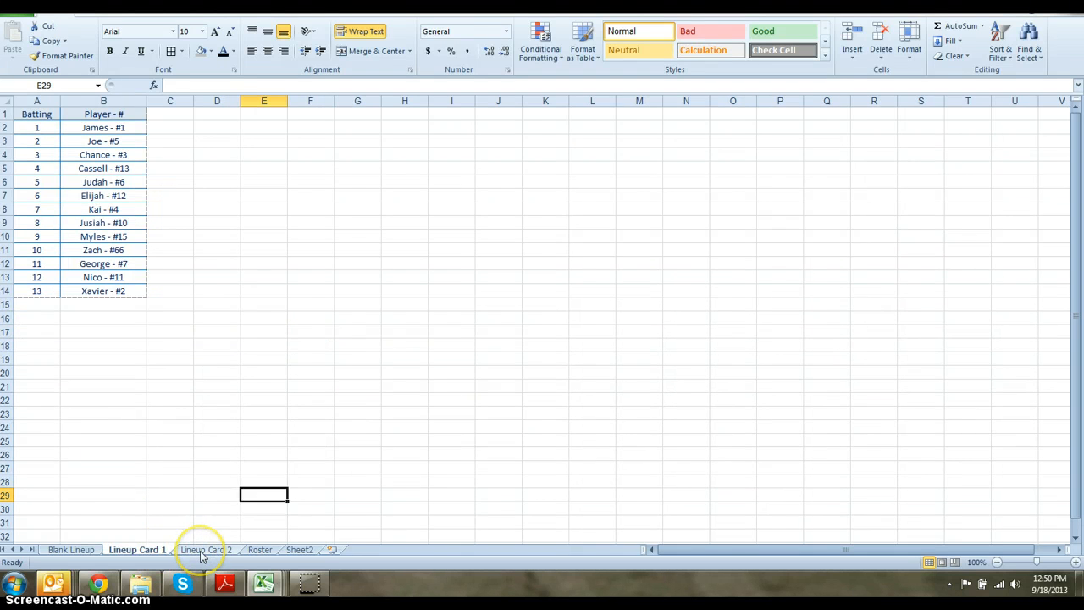
{"action": "left_click", "coordinate": [202, 551]}
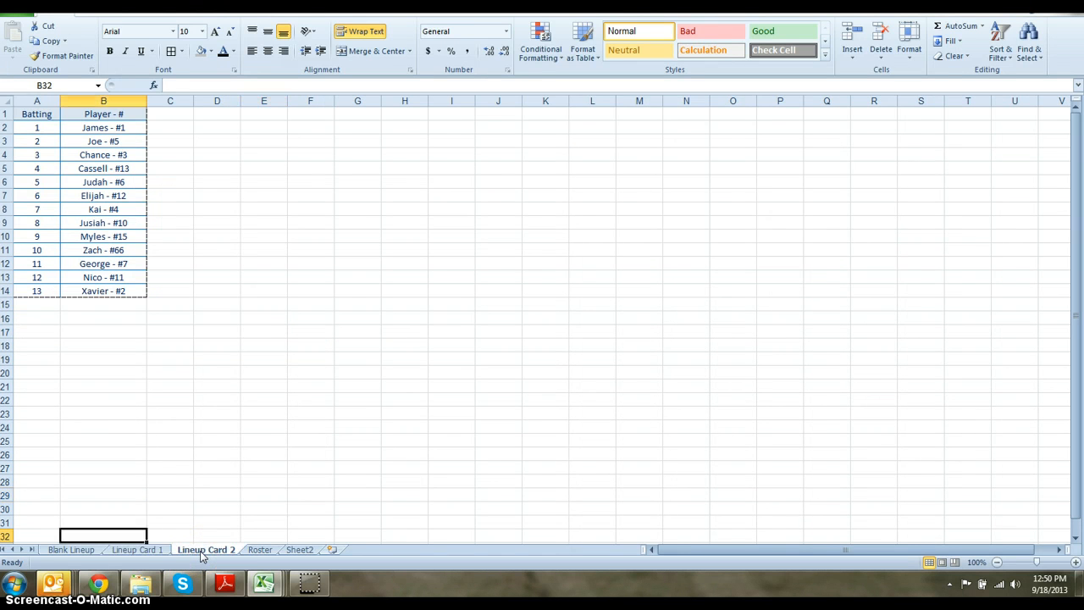
{"action": "left_click", "coordinate": [135, 551]}
{"action": "left_click", "coordinate": [72, 550]}
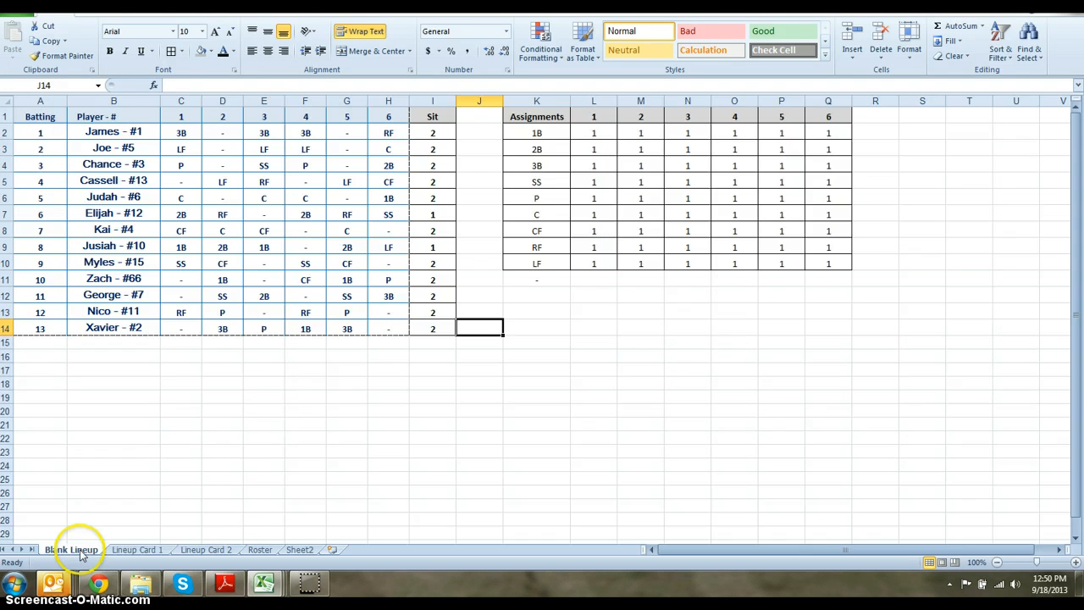
Step: Preview the first three pages of the workbook for printing, and return to the Blank Lineup sheet without printing
{"action": "left_click", "coordinate": [24, 15]}
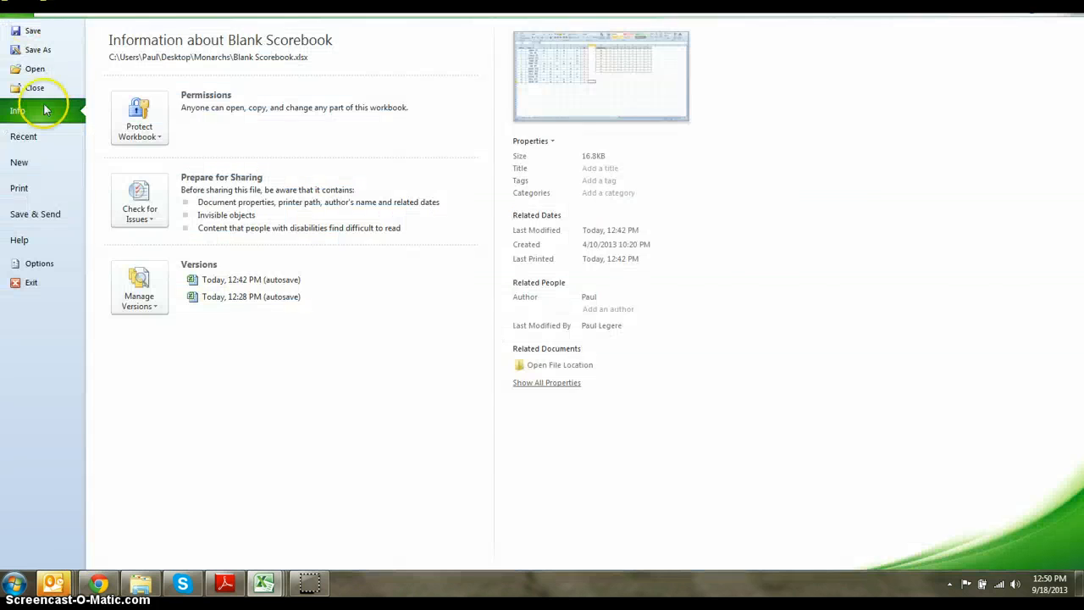
{"action": "left_click", "coordinate": [20, 188]}
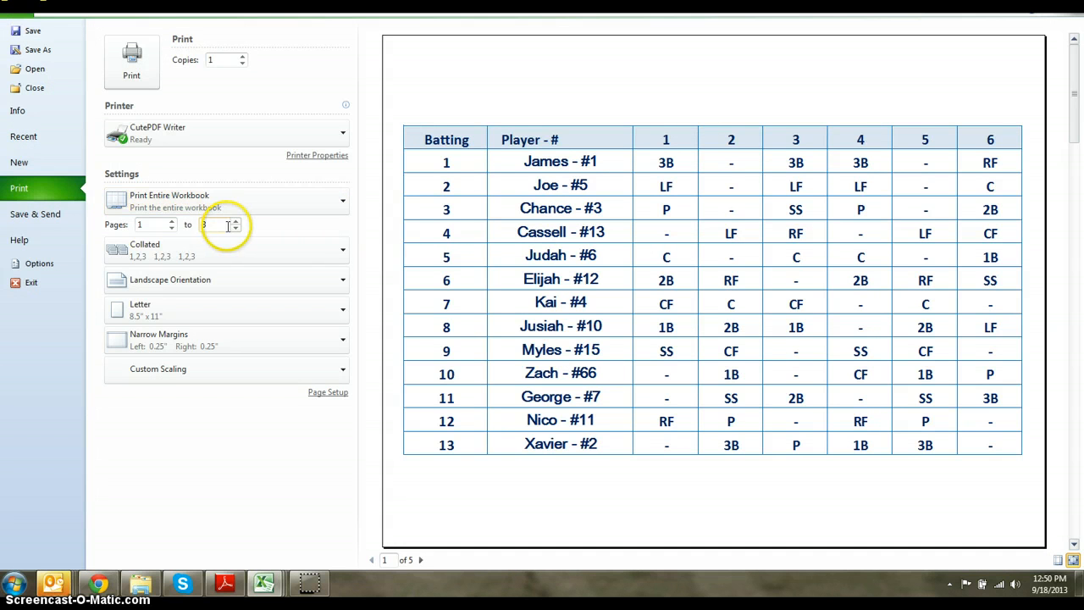
{"action": "left_click", "coordinate": [421, 560]}
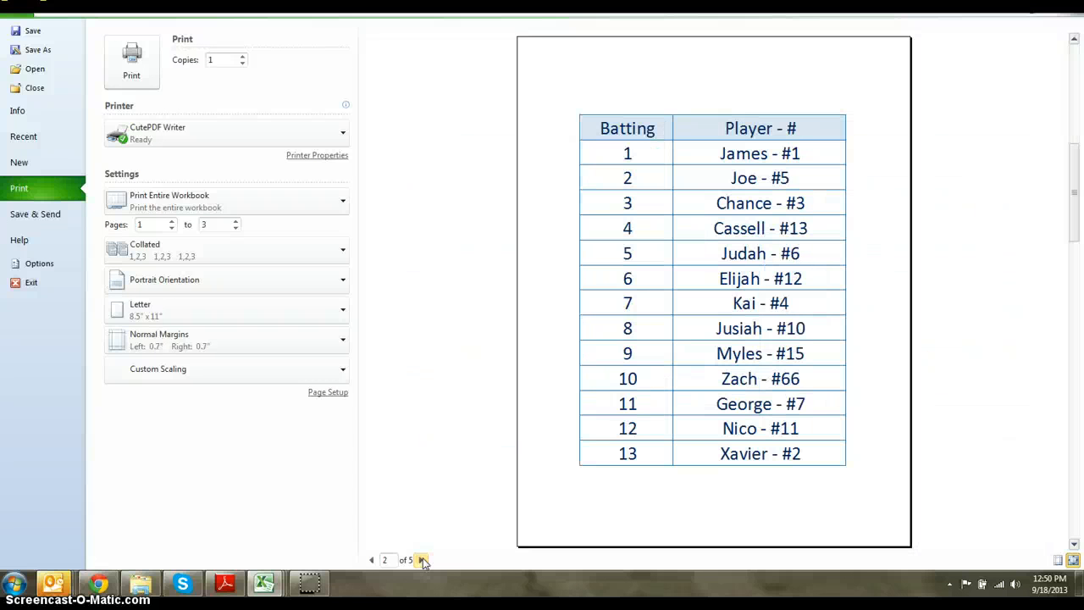
{"action": "left_click", "coordinate": [421, 560]}
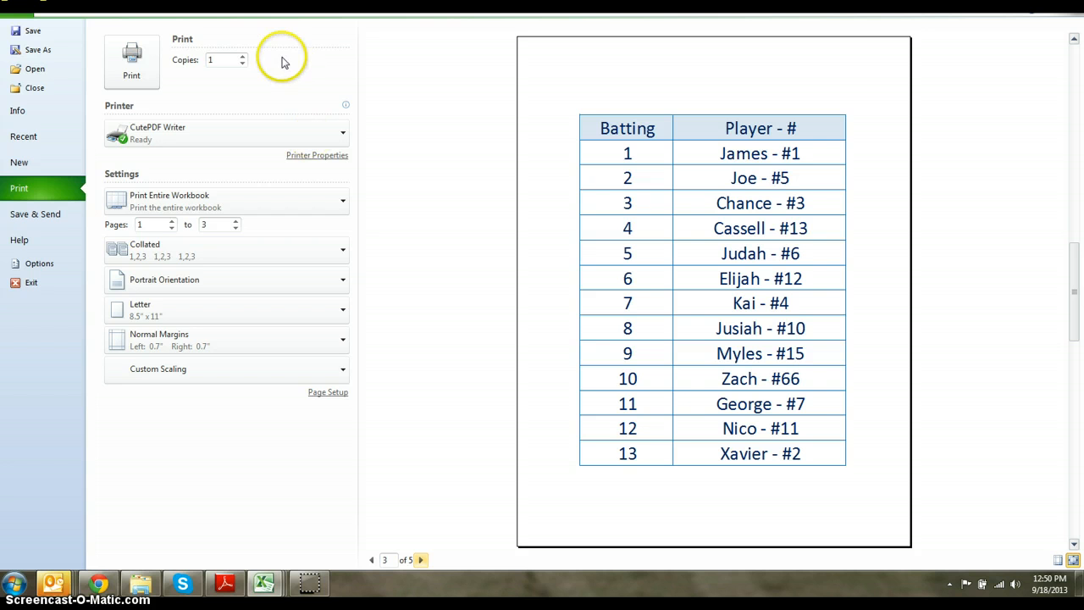
{"action": "left_click", "coordinate": [49, 11]}
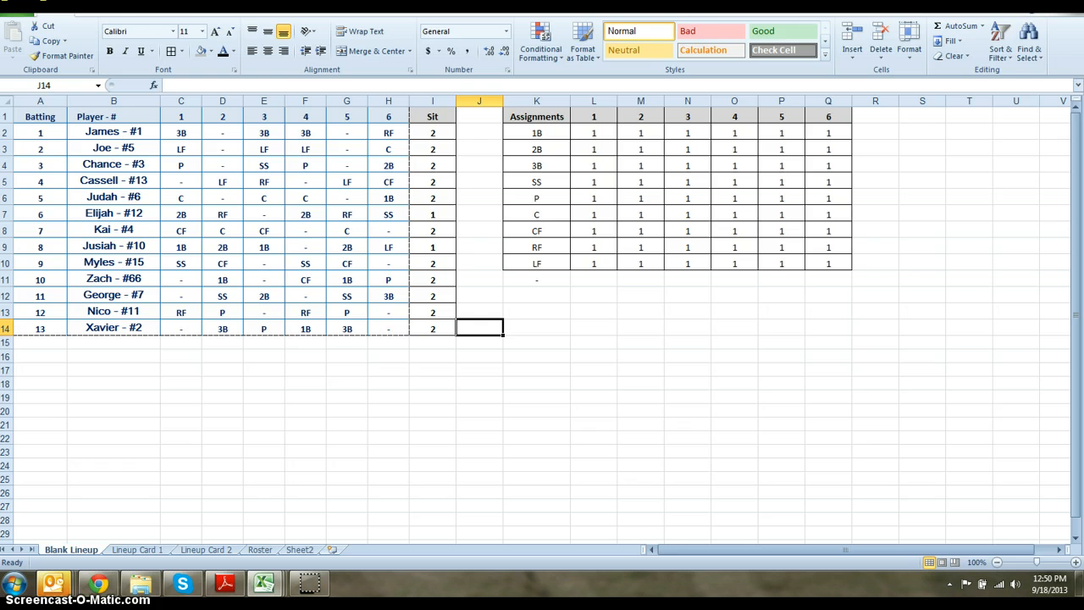